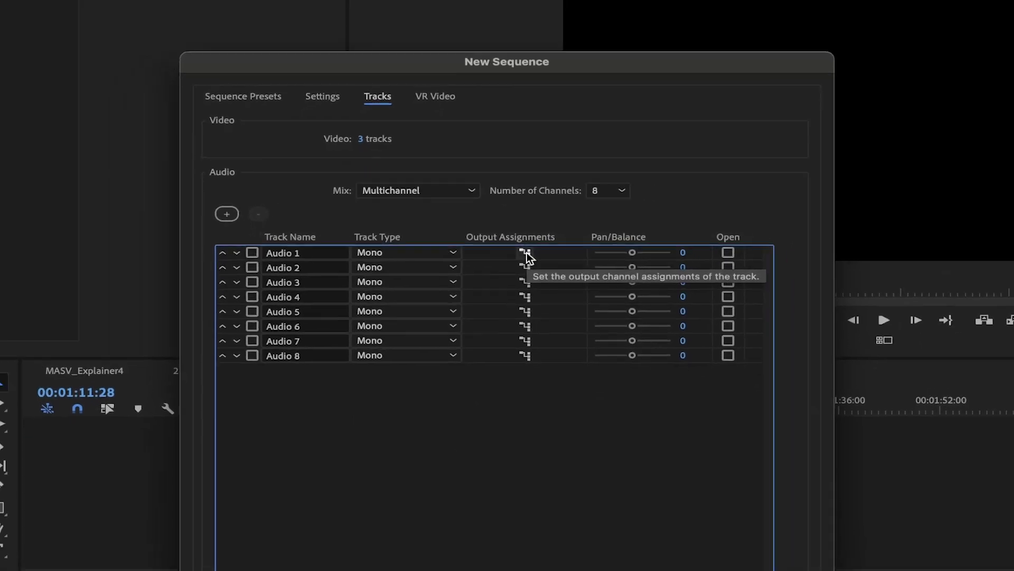
- Check and confirm output channels 1-2 as the assignment for the Audio 1 and Audio 2 tracks
left_click(525, 253)
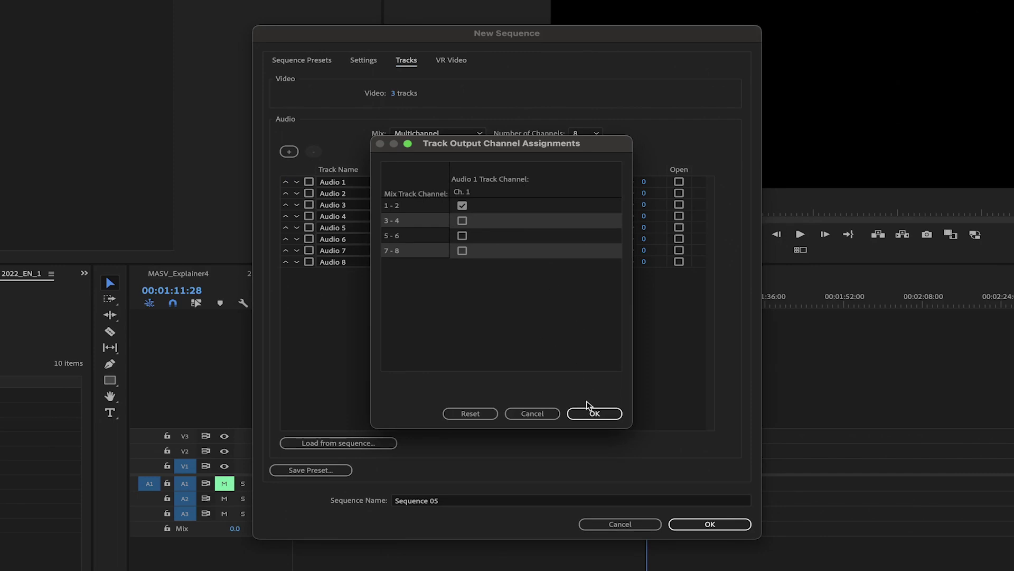
left_click(591, 412)
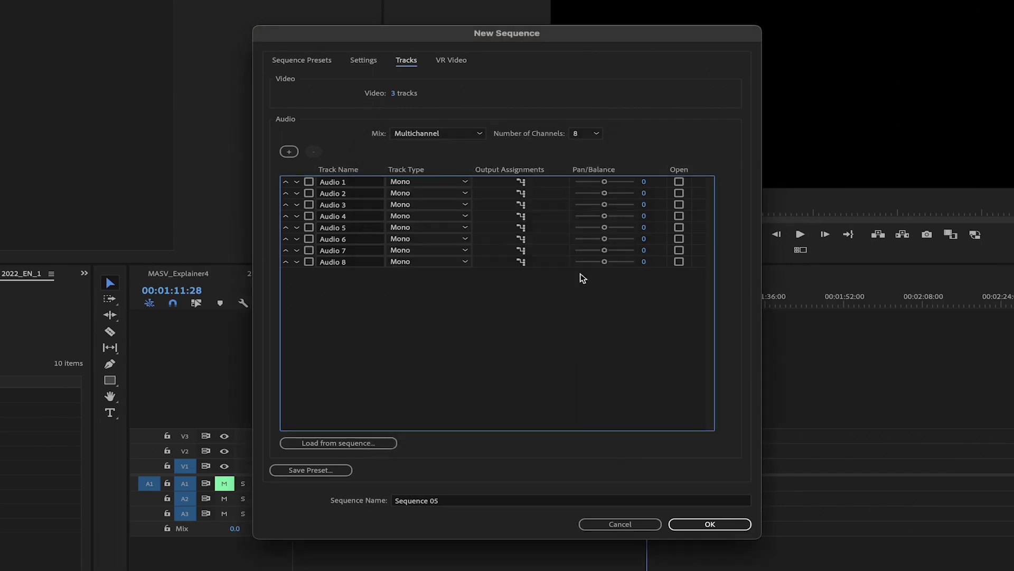
left_click(523, 194)
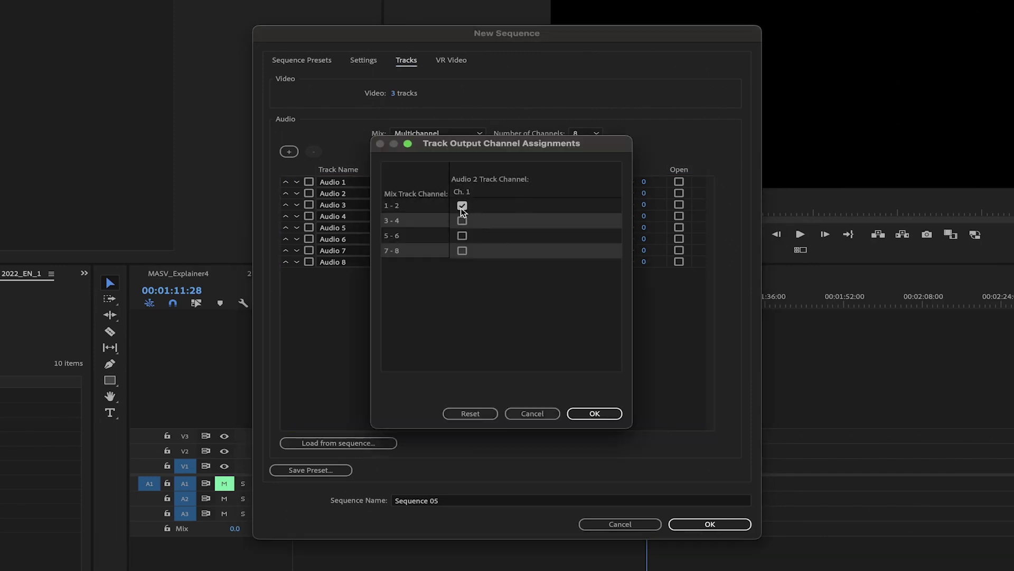
left_click(595, 413)
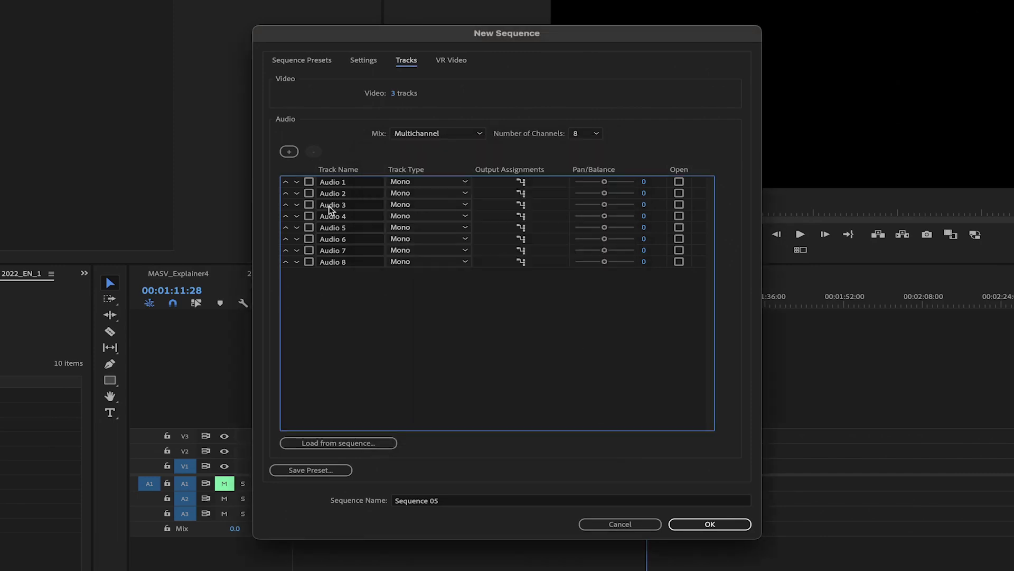
- Assign the Audio 3 and Audio 4 tracks to output channels 3-4
left_click(521, 205)
left_click(462, 221)
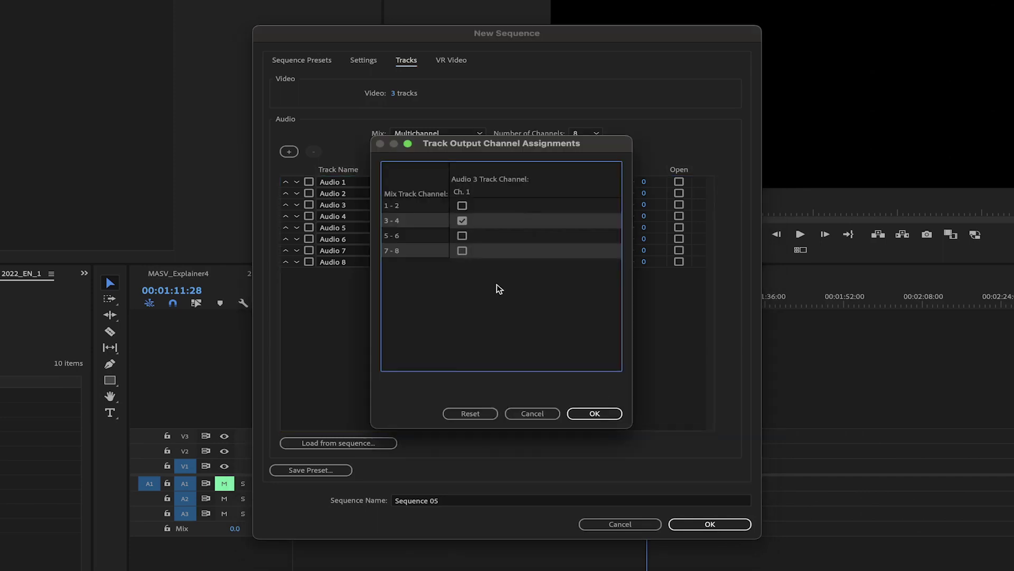
left_click(594, 413)
left_click(521, 216)
left_click(462, 221)
key("Return")
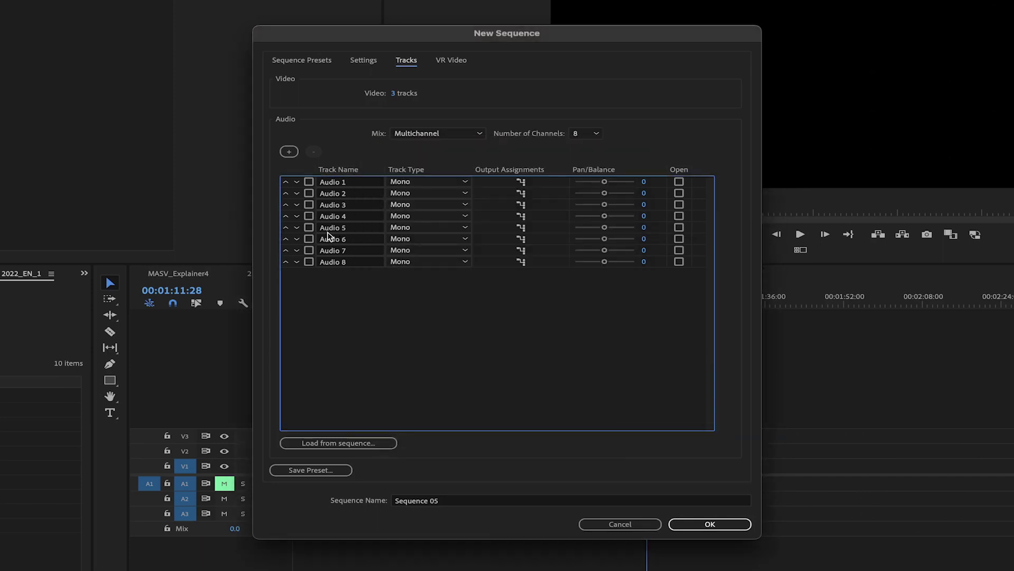
- Assign the Audio 5 and Audio 6 tracks to output channels 5-6
left_click(521, 227)
left_click(461, 236)
left_click(594, 413)
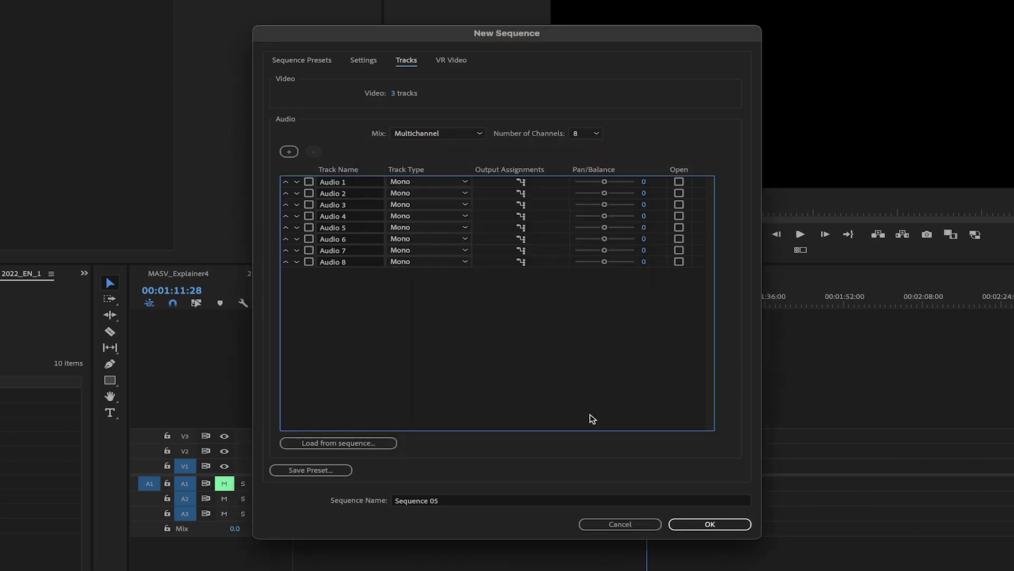
left_click(521, 239)
left_click(462, 236)
left_click(597, 415)
- Assign the Audio 7 and Audio 8 tracks to output channels 7-8
left_click(521, 251)
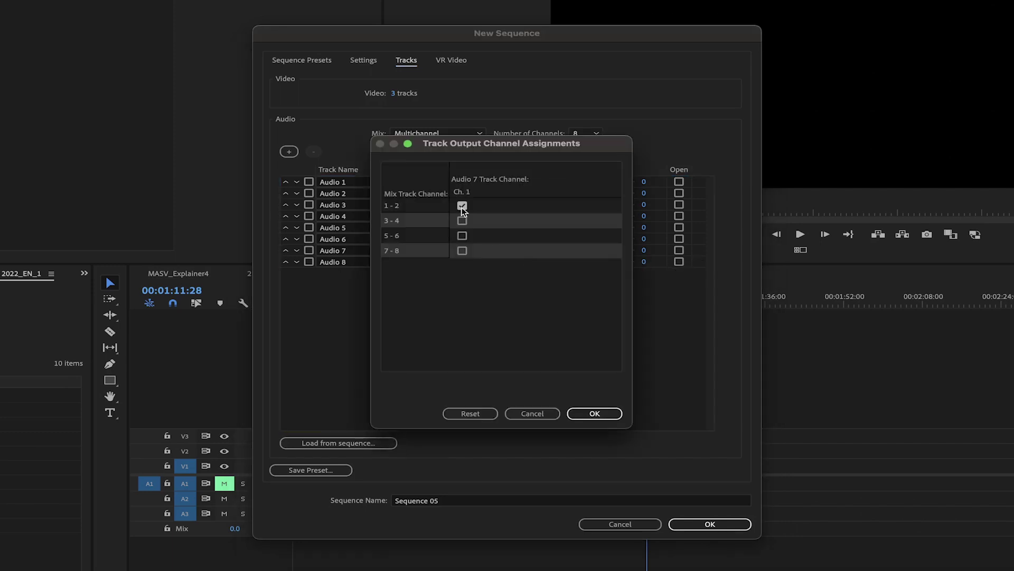
left_click(592, 413)
left_click(520, 262)
left_click(593, 413)
- Name the new multichannel sequence "Main" and create it
triple_click(458, 501)
type("Main")
left_click(689, 526)
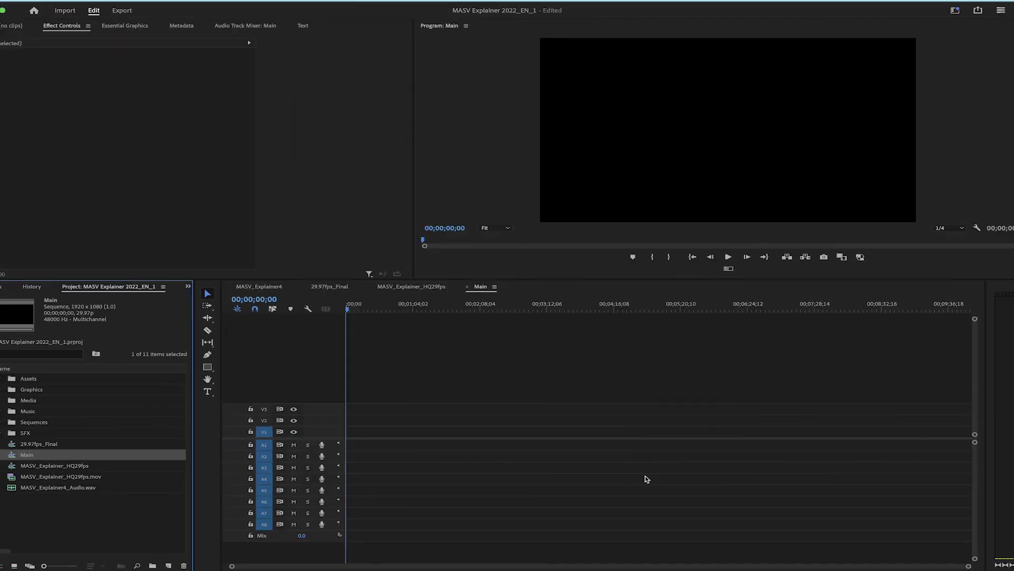
- Review the tracks' output assignments in the Audio Track Mixer, including the Audio 1 channel assignment details
left_click(245, 26)
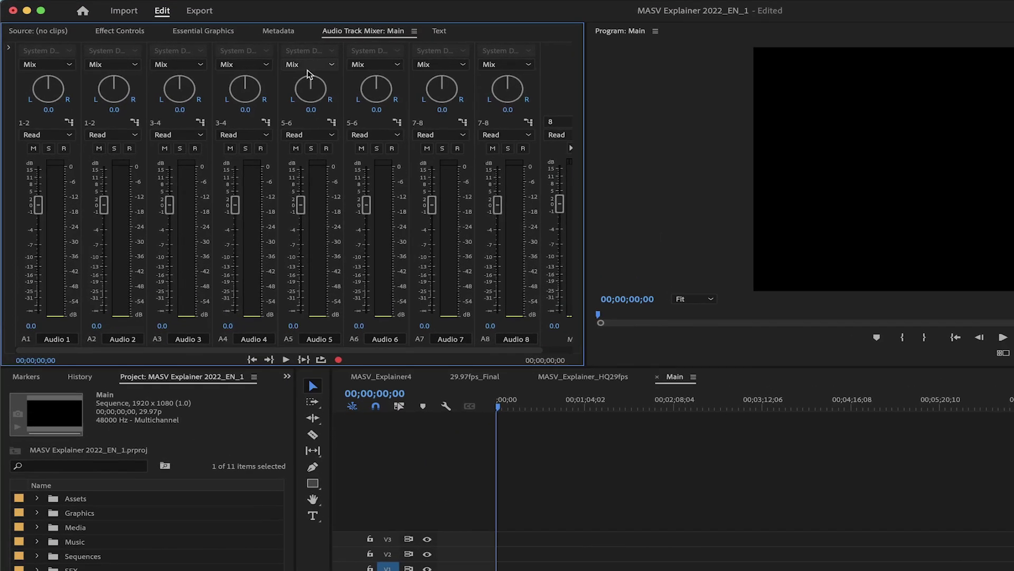
left_click(69, 122)
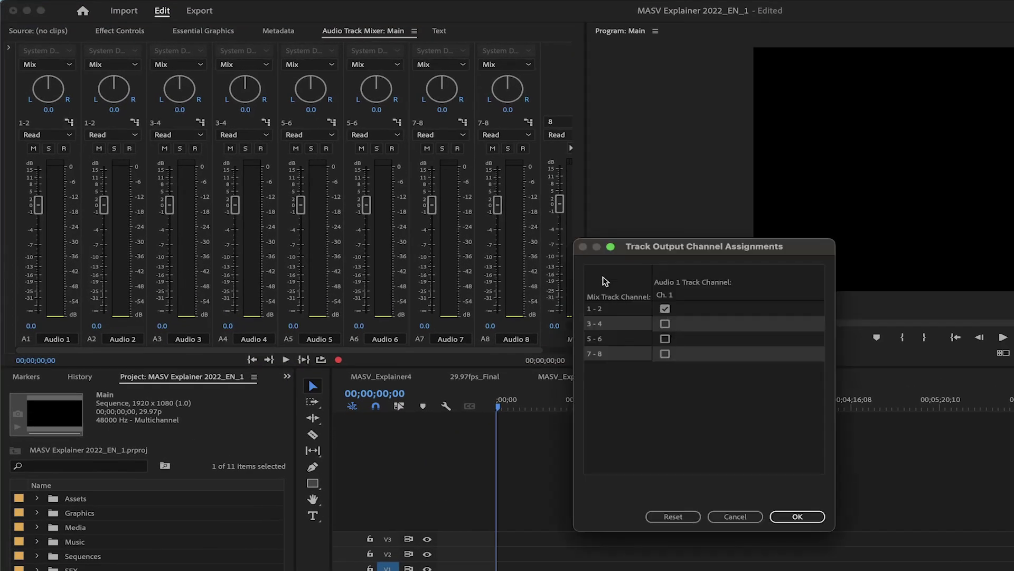
left_click(797, 516)
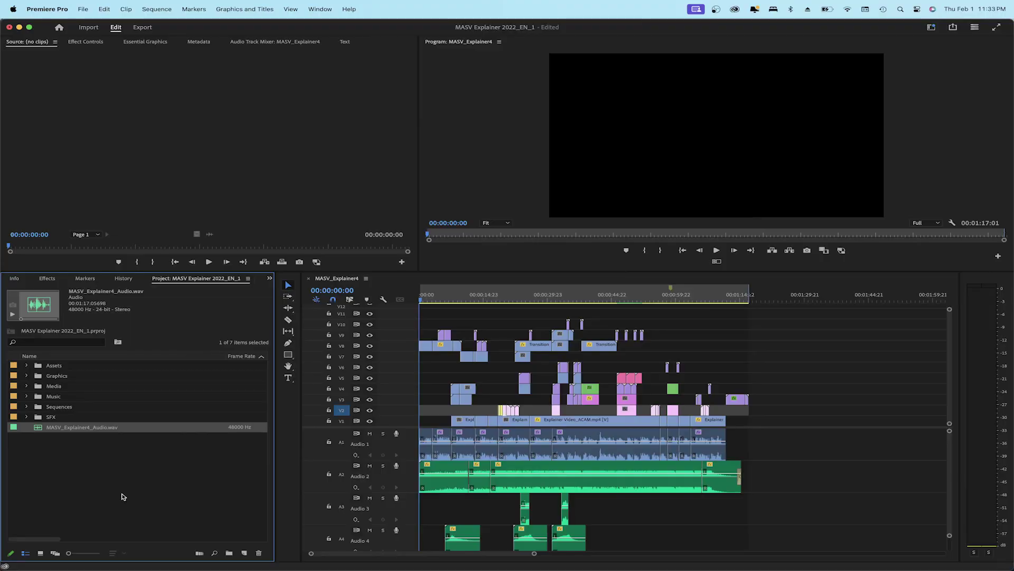
- Modify the audio channels of MASV_Explainer4_Audio.wav to the Mono clip channel format with 2 audio clips
left_click(122, 496)
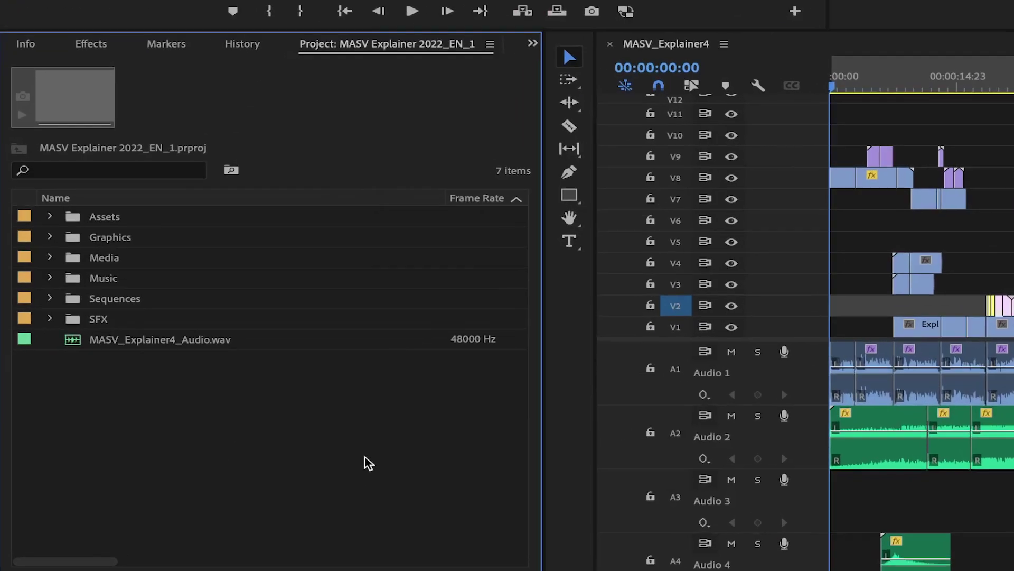
left_click(77, 427)
right_click(135, 341)
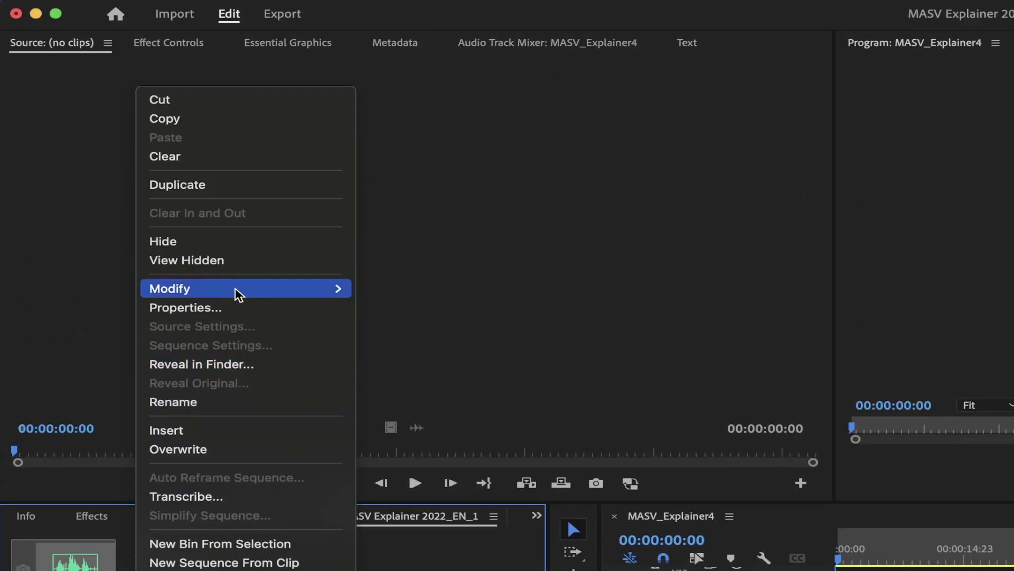
mouse_move(238, 295)
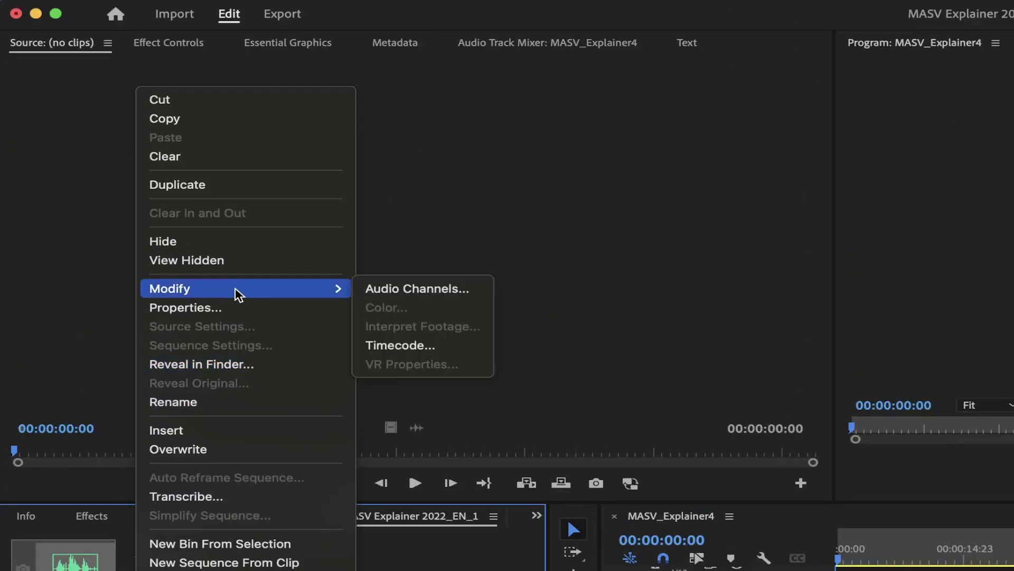
left_click(417, 288)
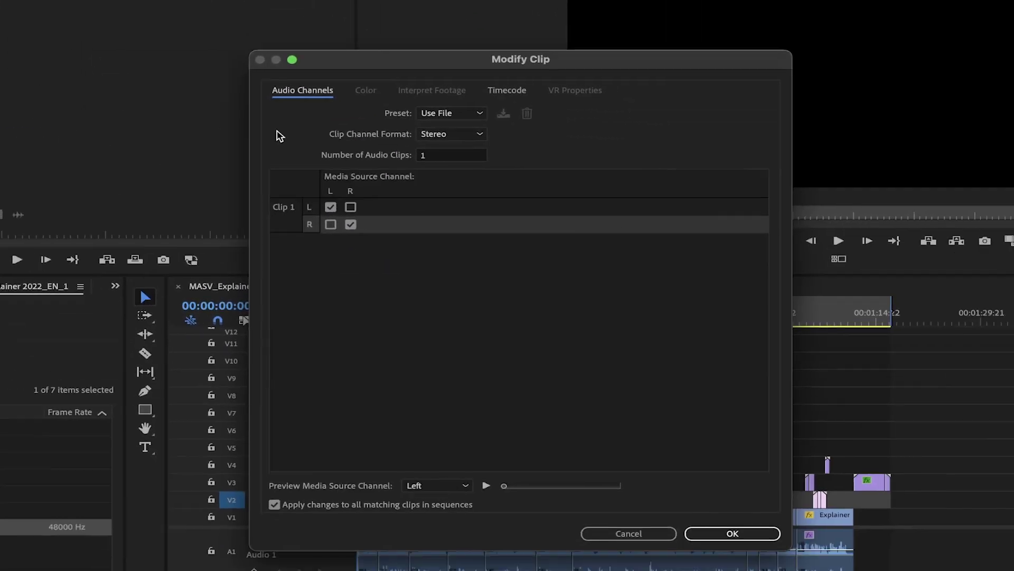
left_click(478, 136)
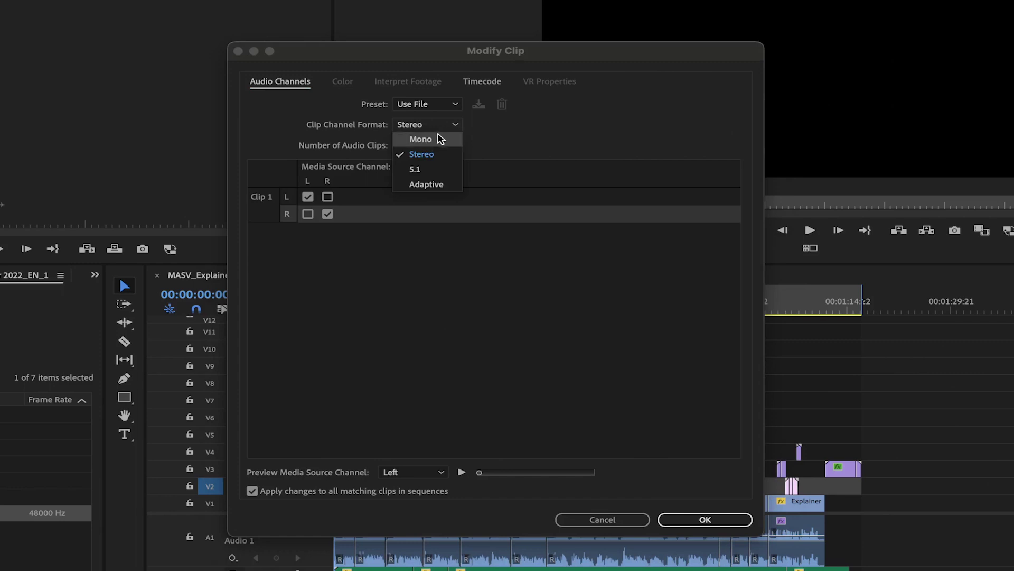
left_click(470, 146)
left_click(431, 145)
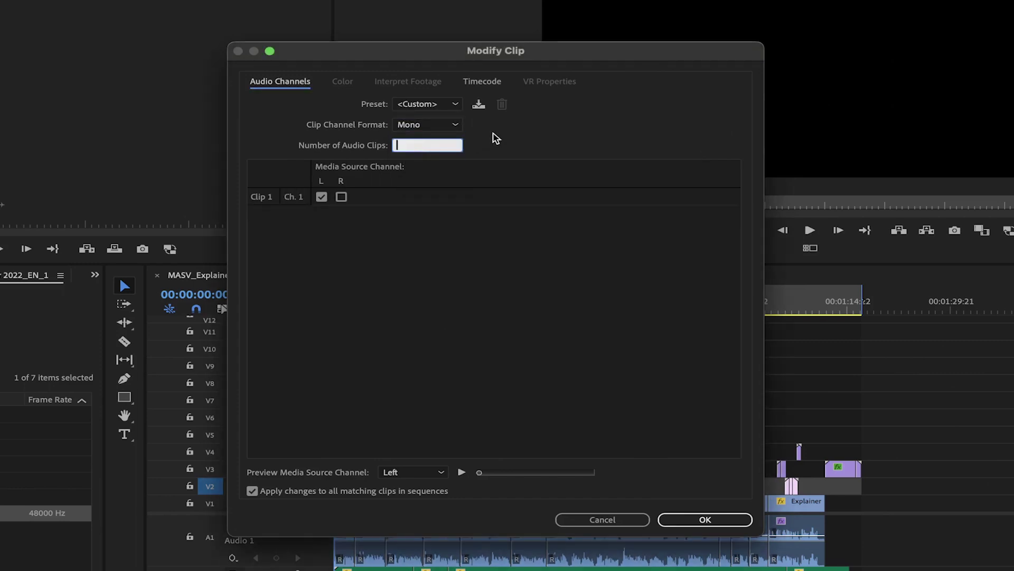
type("2")
key("Tab")
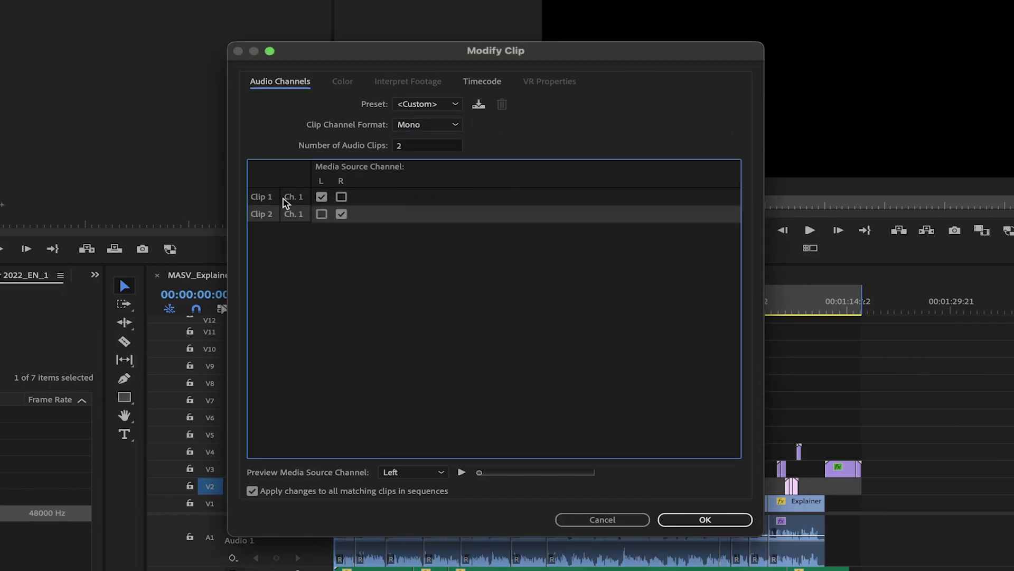
left_click(705, 520)
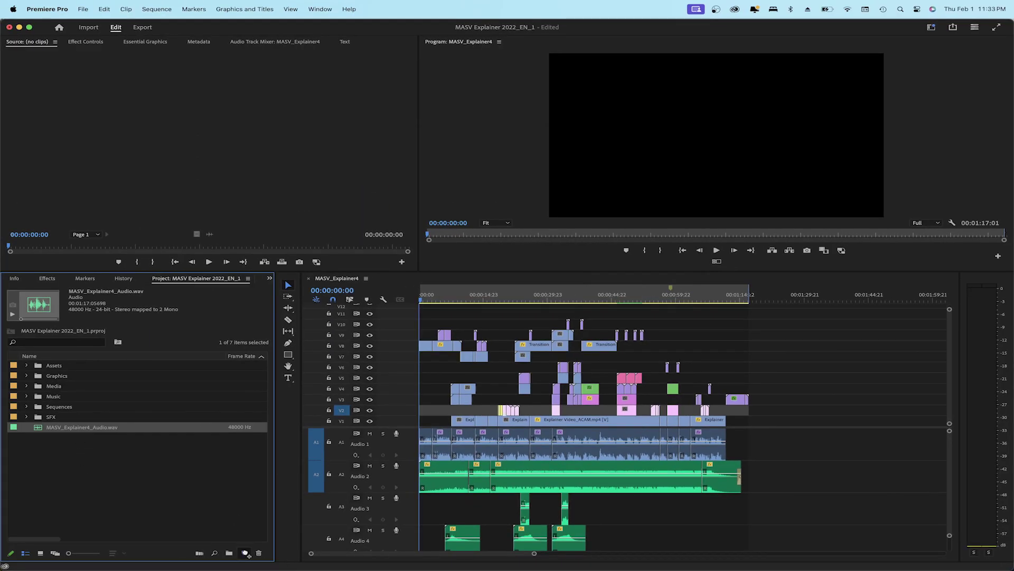
- Create a new sequence from MASV_Explainer4_Audio.wav and inspect its separate mono clips on tracks A1 and A2
left_click_drag(246, 553, 245, 553)
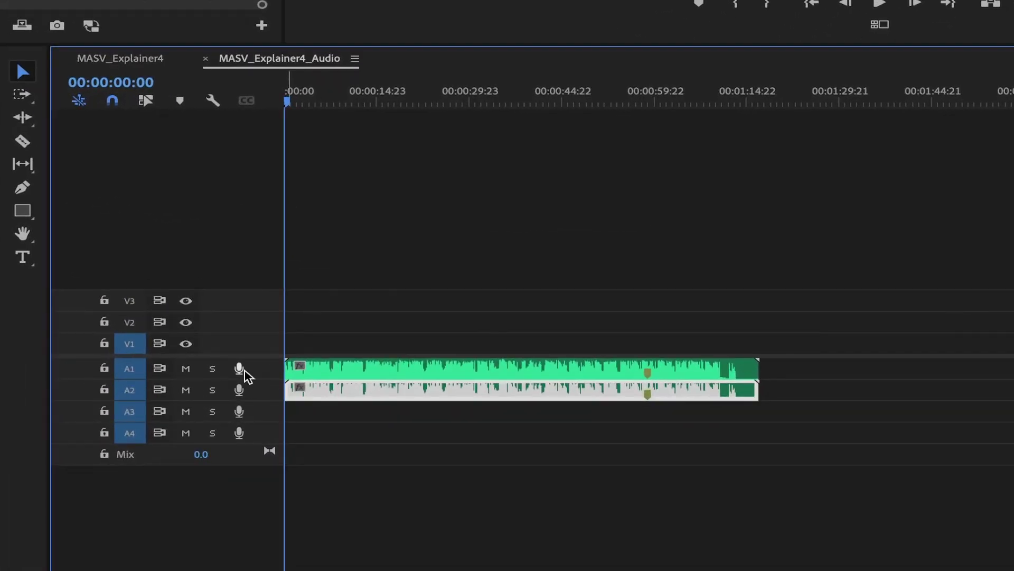
left_click(347, 371)
left_click(368, 392)
left_click(390, 372)
left_click(399, 392)
left_click(387, 433)
double_click(264, 370)
double_click(268, 437)
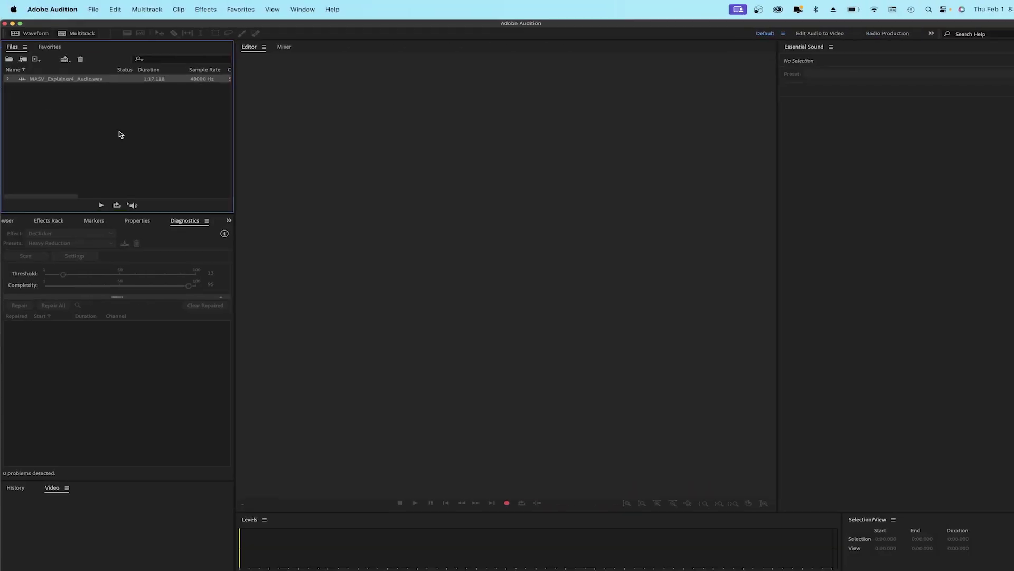
- In Adobe Audition, extract the channels of MASV_Explainer4_Audio.wav to mono files and check the left and right files
right_click(80, 79)
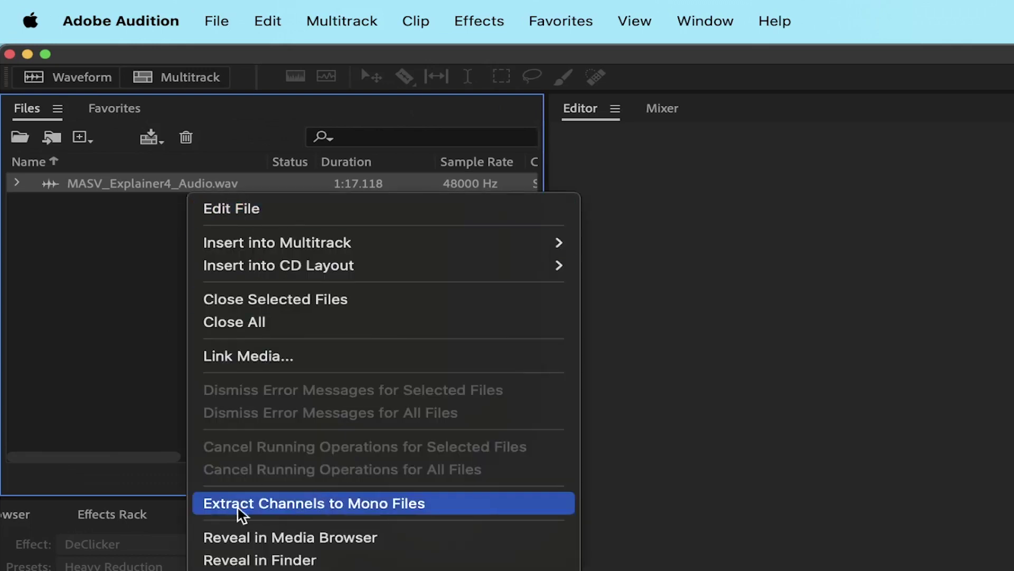
left_click(453, 505)
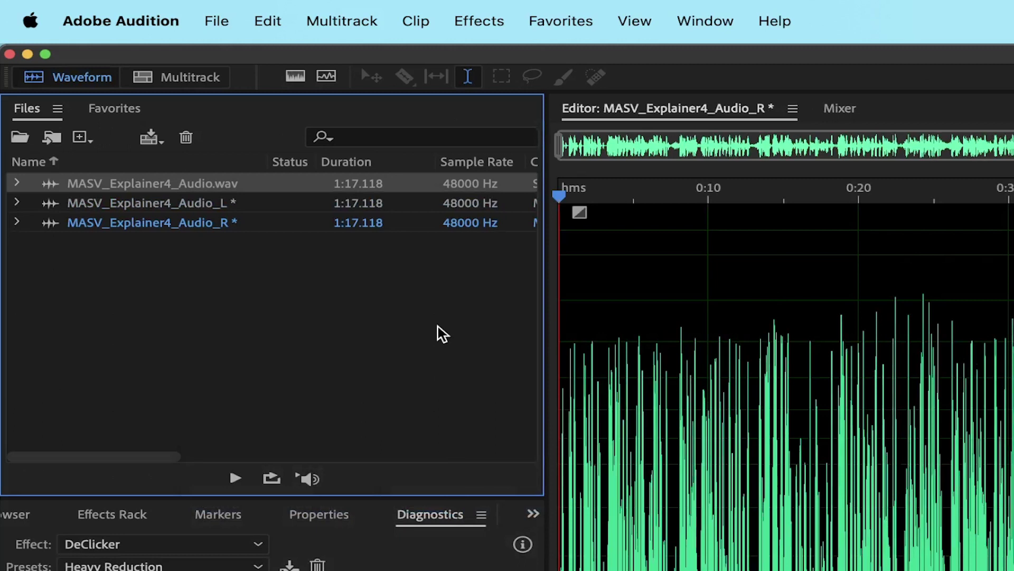
left_click(212, 205)
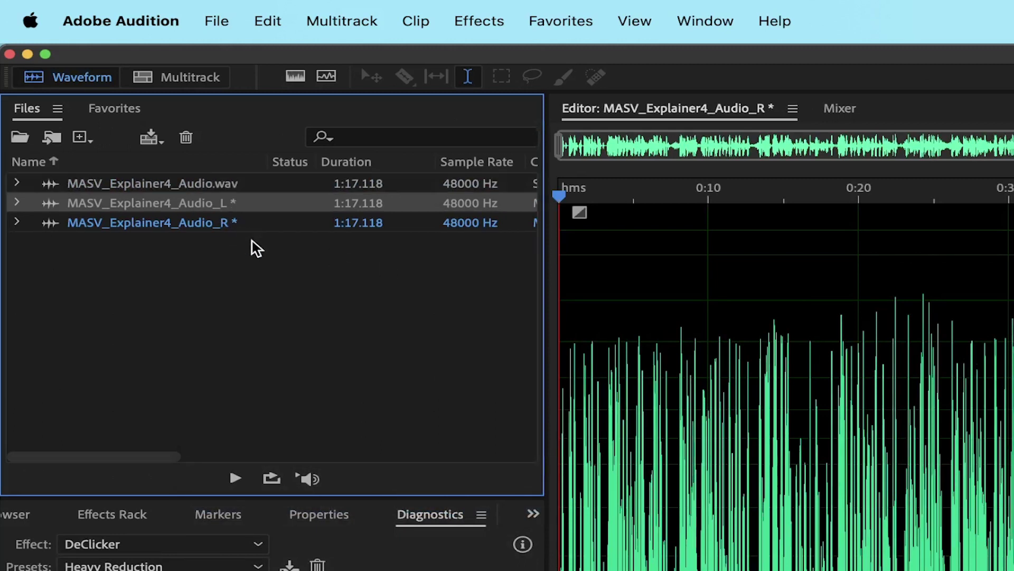
left_click(203, 224)
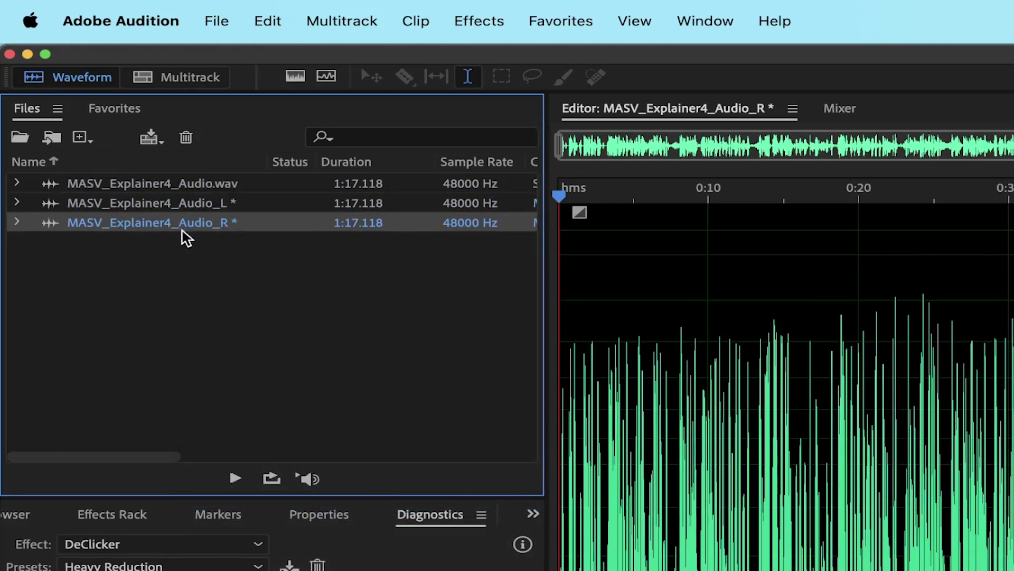
left_click(231, 299)
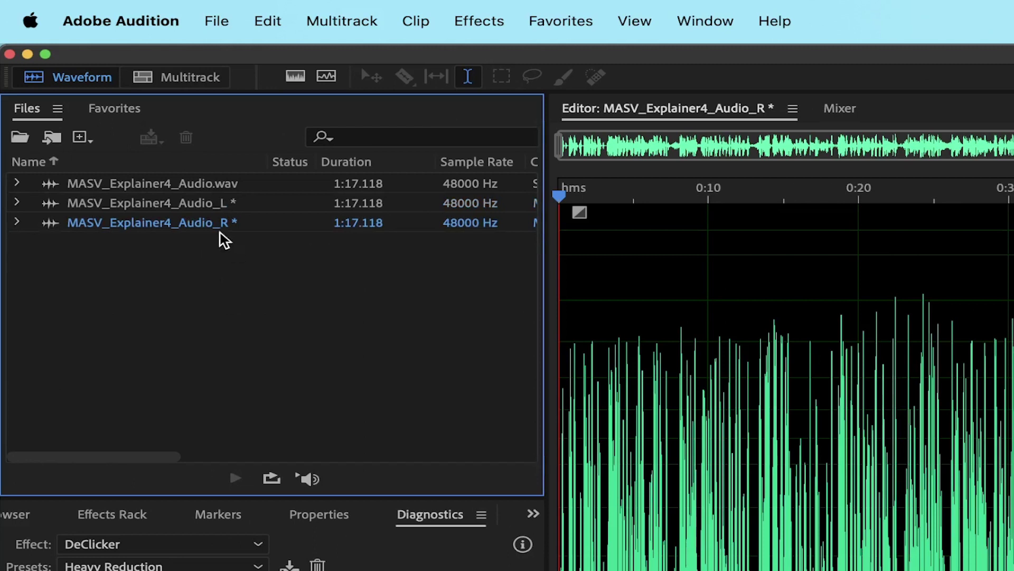
- Open the left-channel mono file MASV_Explainer4_Audio_L in the editor and export it as a file
double_click(189, 205)
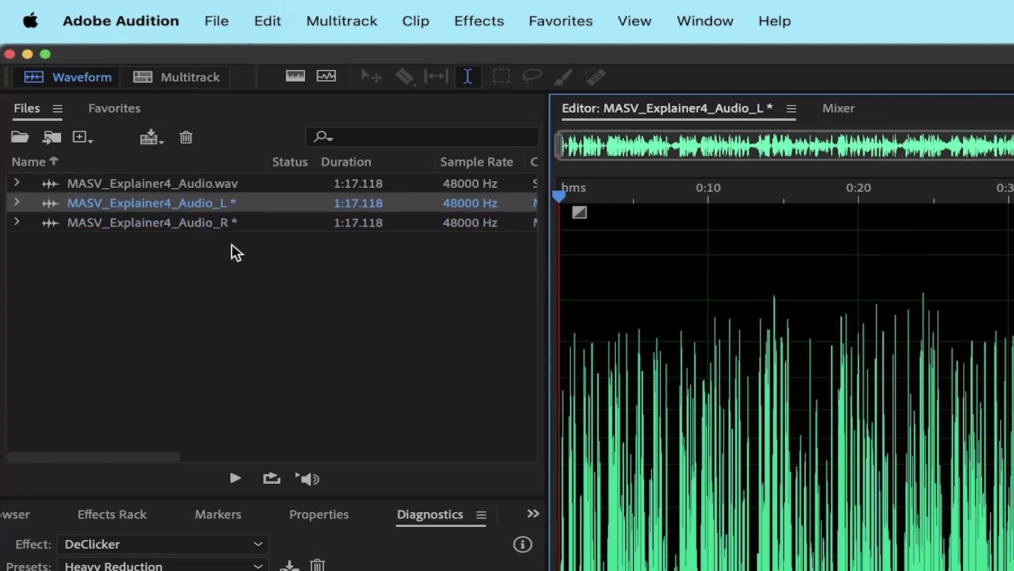
left_click(222, 22)
mouse_move(309, 450)
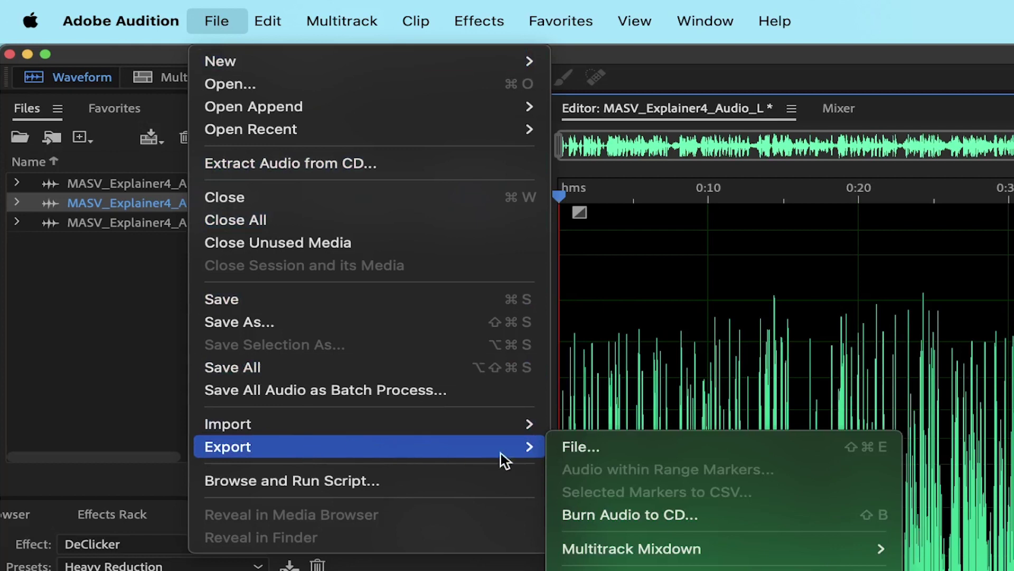
left_click(585, 446)
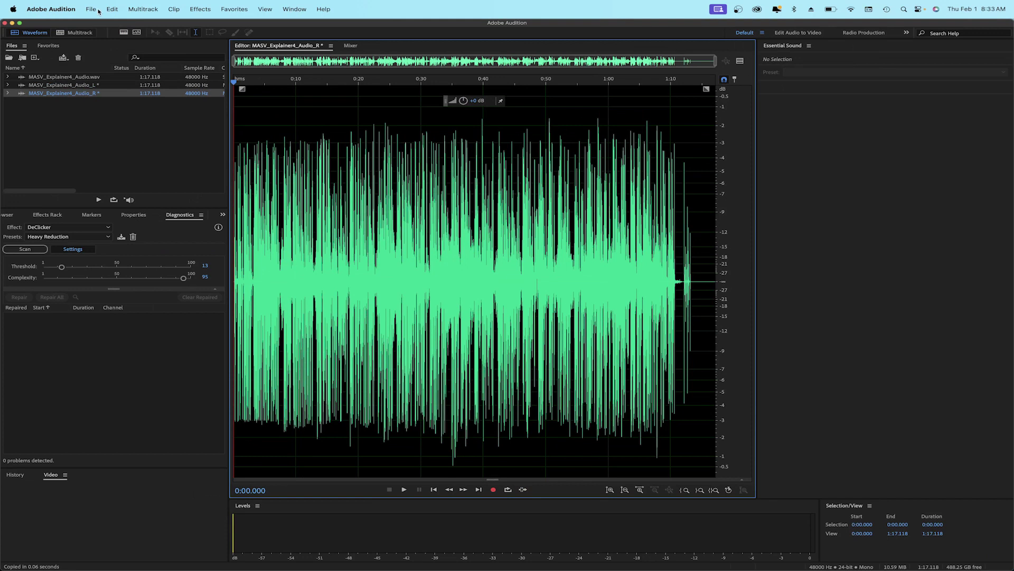
- Export MASV_Explainer4_Audio_R to the Desktop as a 48000 Hz mono, 24-bit Wave PCM file
left_click(91, 9)
mouse_move(152, 187)
left_click(243, 186)
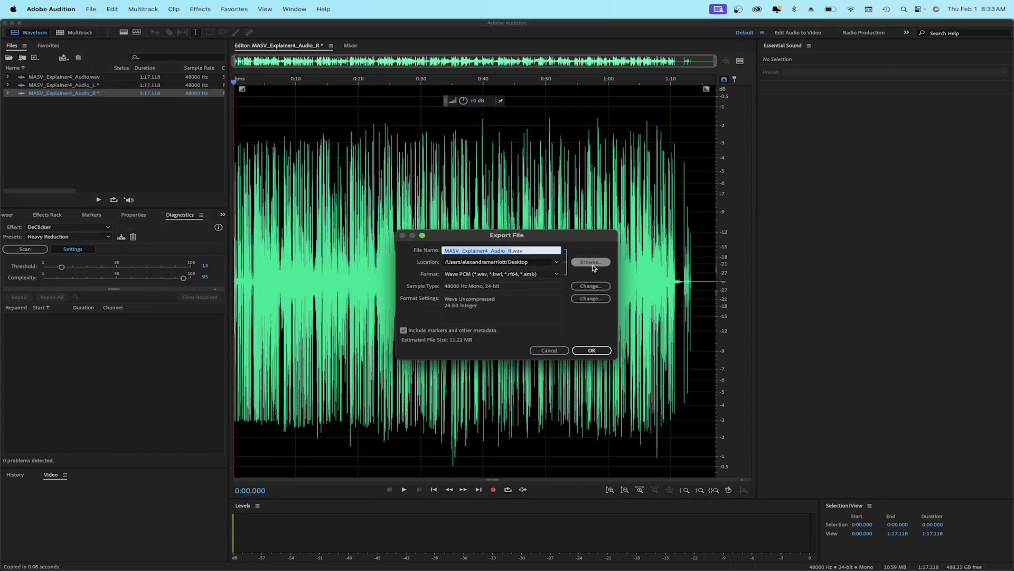
left_click(592, 352)
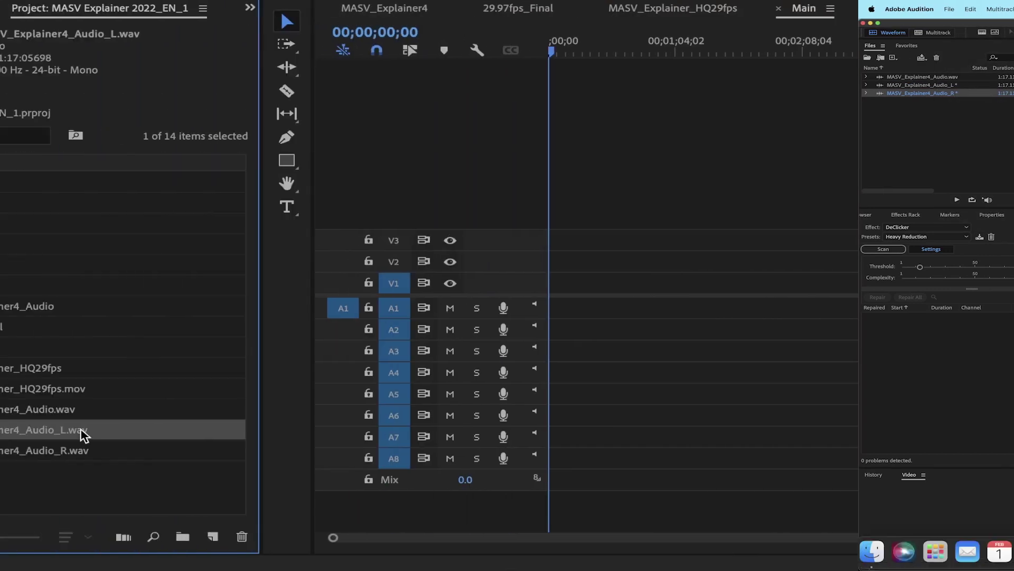
- In Premiere Pro, place MASV_Explainer4_Audio_L.wav at the start of tracks A1 and A7 in the Main sequence
left_click(230, 450)
left_click(193, 430)
left_click_drag(192, 430, 833, 324)
left_click(499, 436)
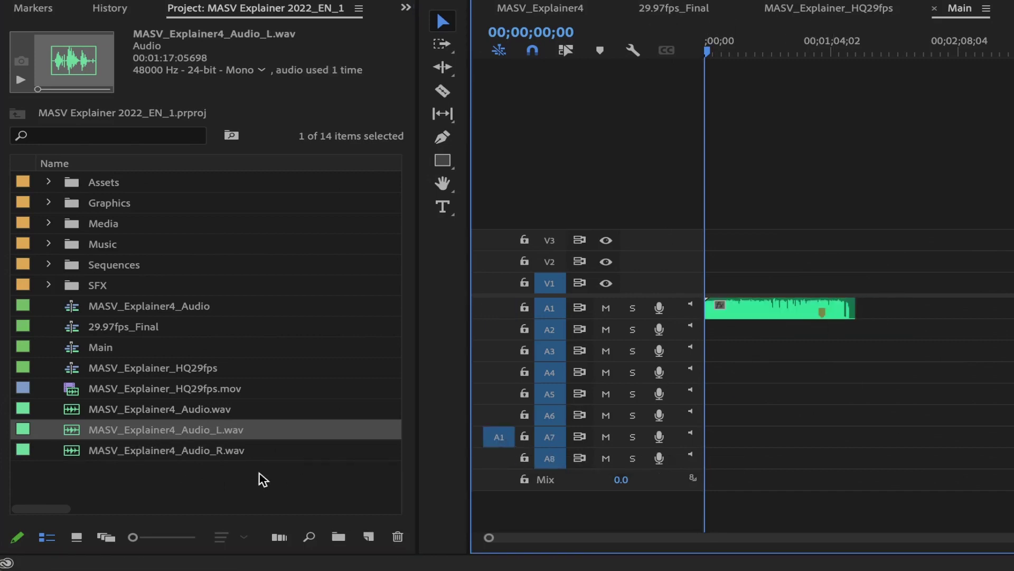
left_click_drag(75, 434, 712, 437)
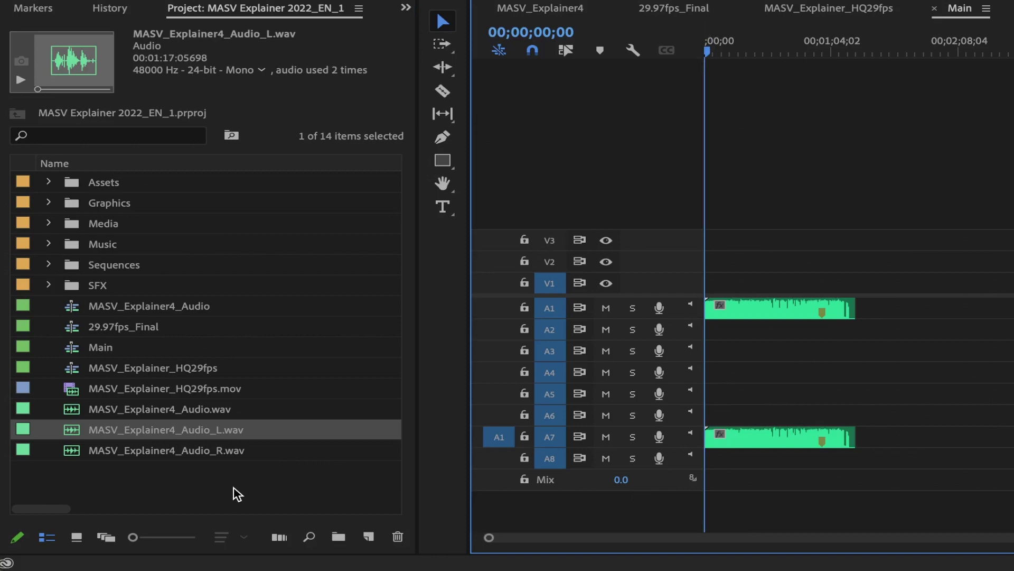
- Place MASV_Explainer4_Audio_R.wav at the start of tracks A2 and A8 in the Main sequence
left_click(499, 330)
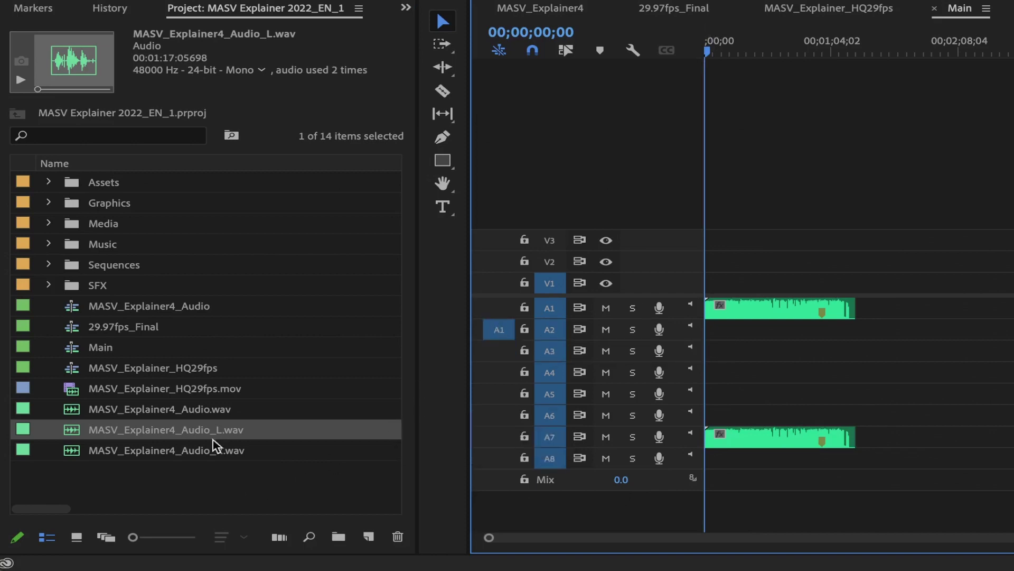
left_click(136, 456)
left_click_drag(136, 457, 826, 352)
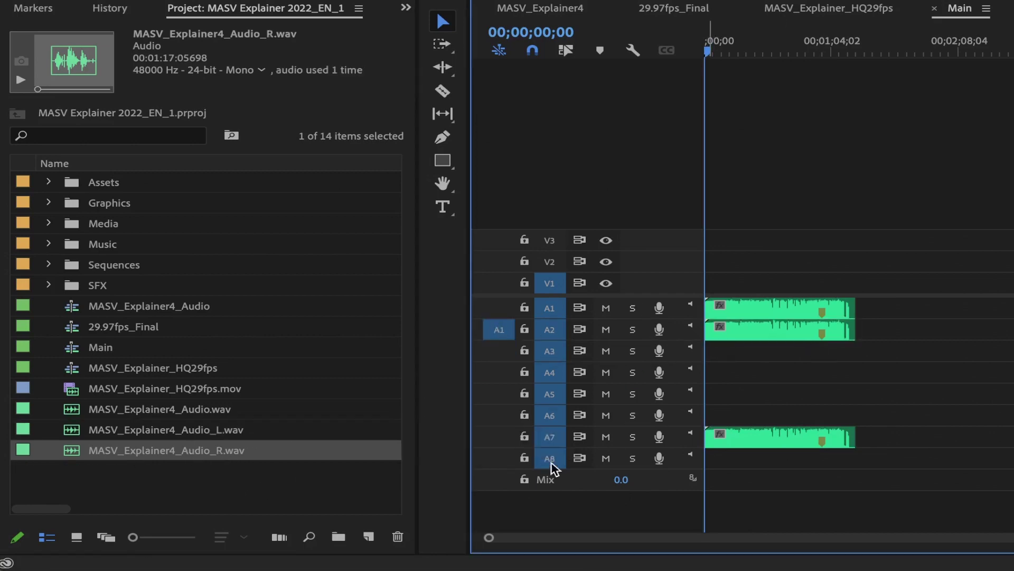
left_click(499, 458)
left_click_drag(168, 453, 706, 447)
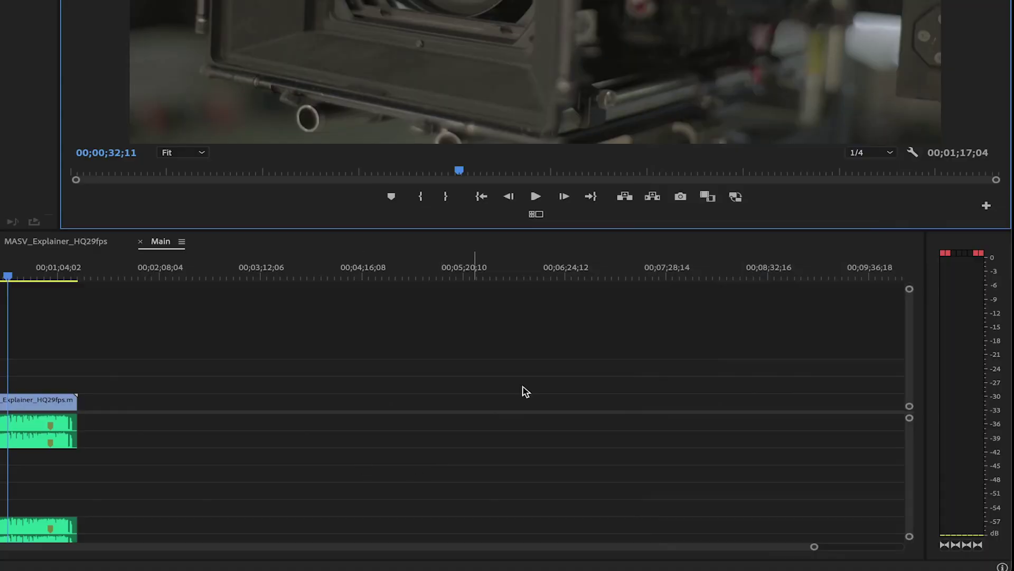
- Turn on the safe margins overlay in the Program monitor to check the picture framing
left_click(912, 153)
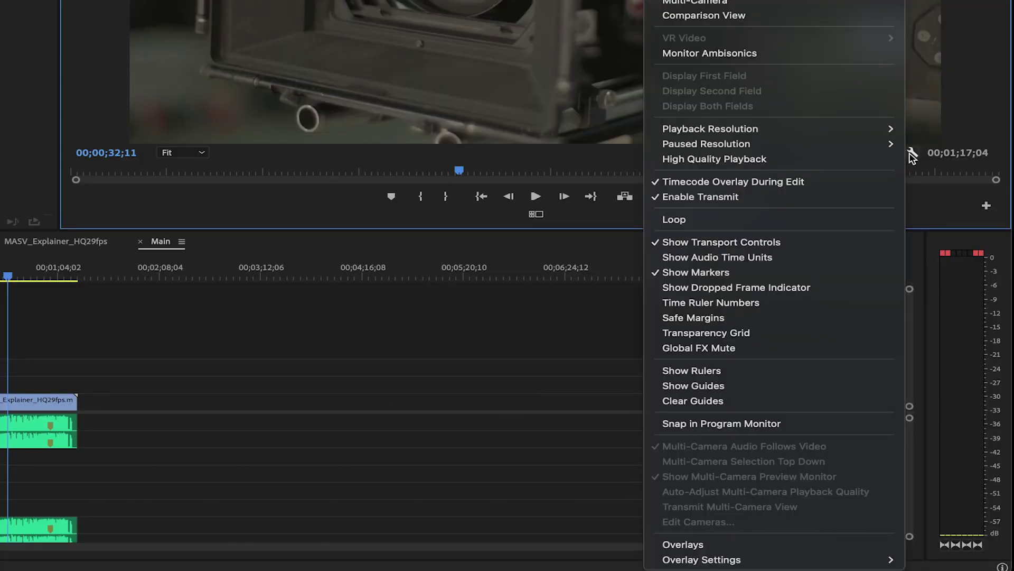
left_click(739, 318)
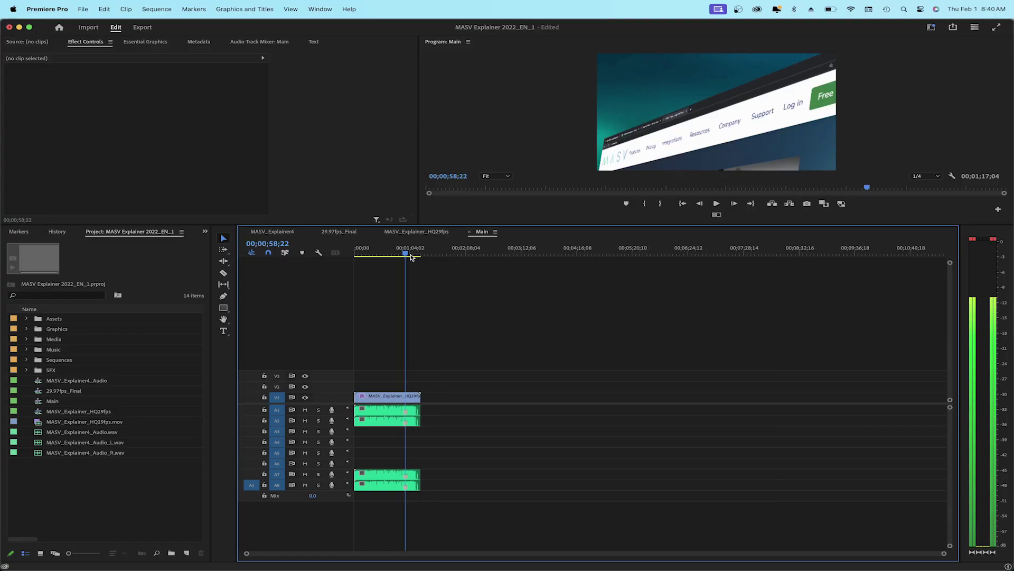
- Mark the whole content of the Main sequence as the in-to-out range and set the out point at 00;01;17;02
key("End")
key("=")
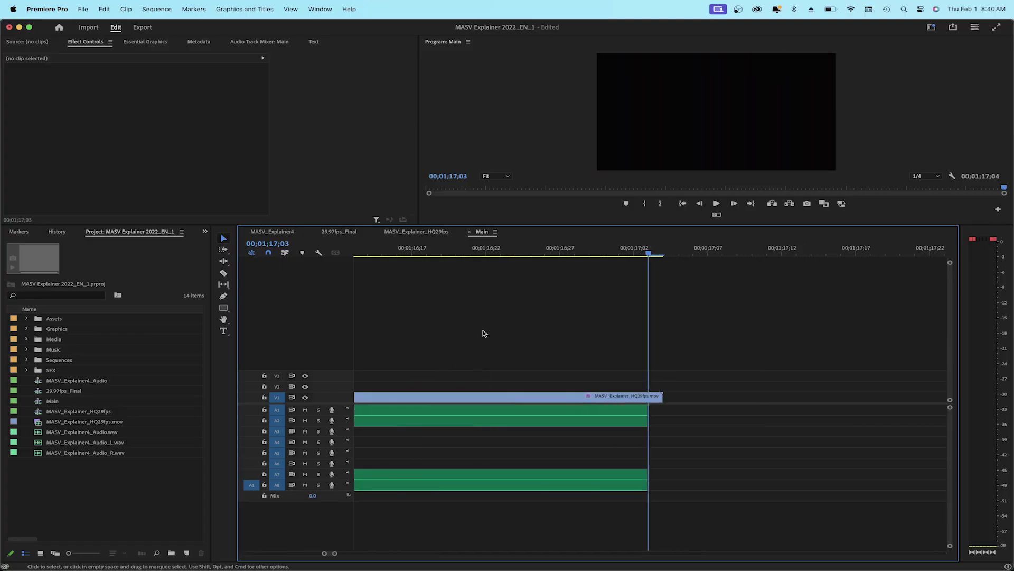
key("super+a")
key("/")
key("=")
key("Left")
key("o")
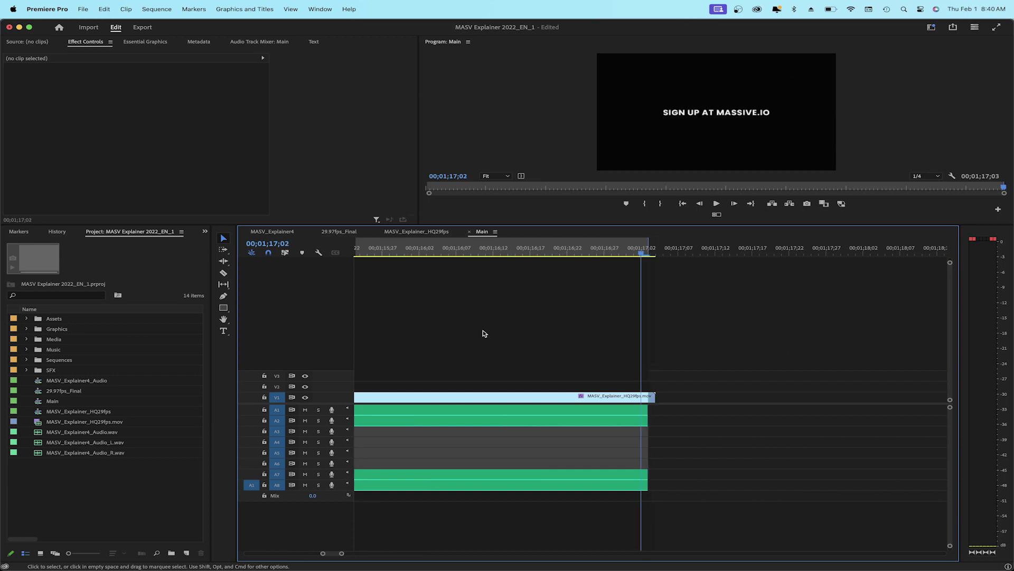
key("=")
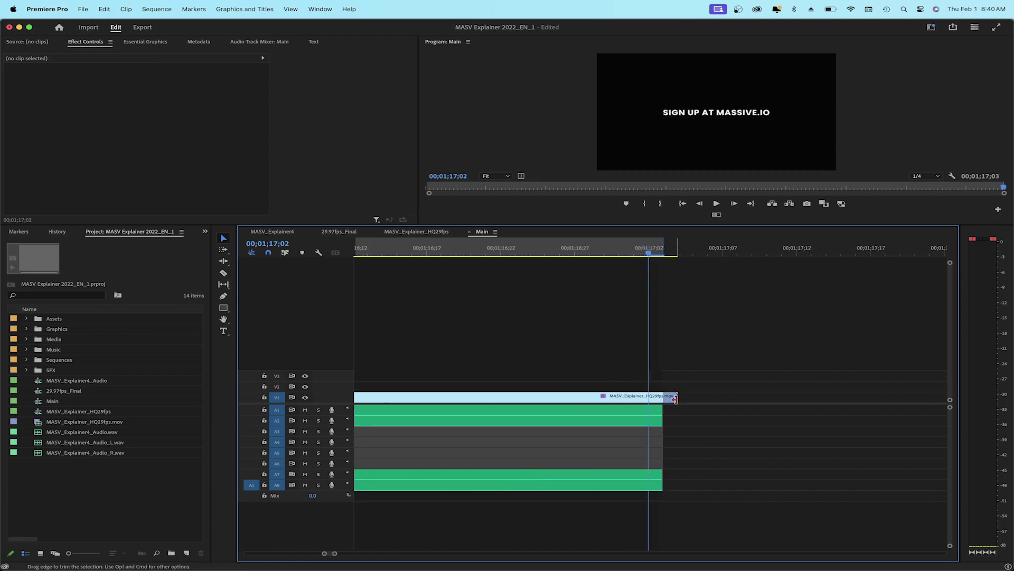
key("backslash")
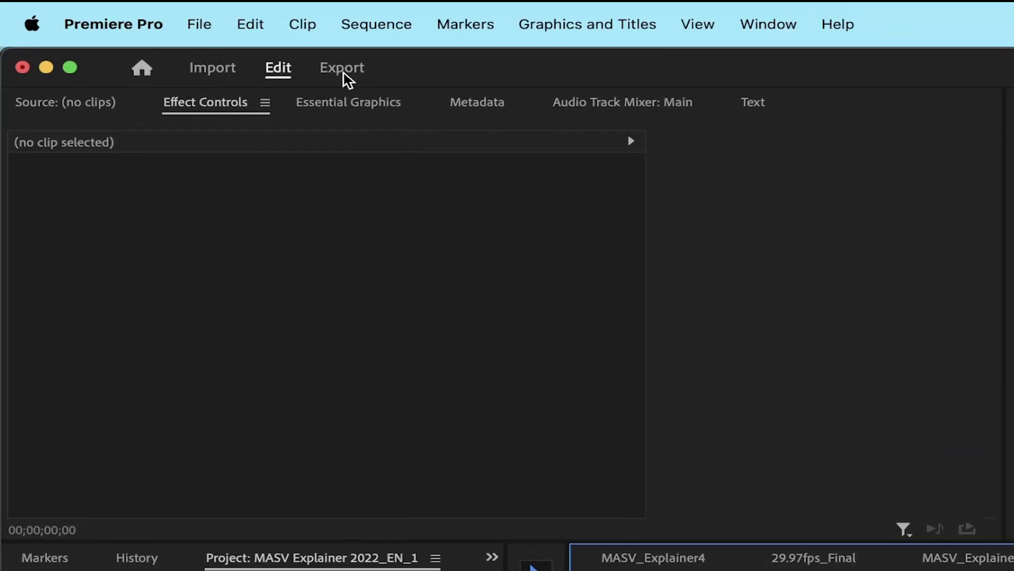
- Open the export settings for the Main sequence and set the format to MXF OP1a
left_click(344, 75)
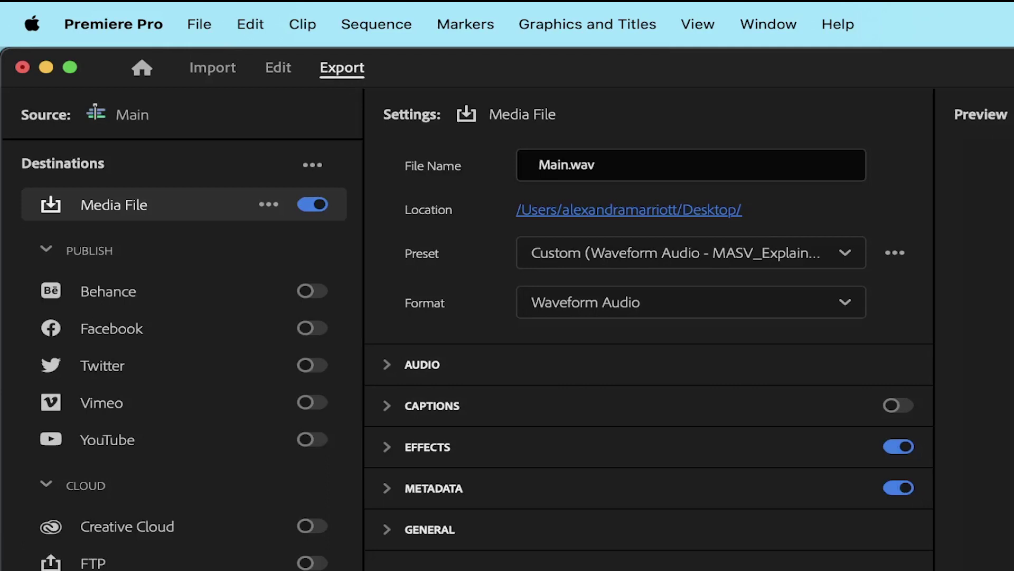
left_click(848, 303)
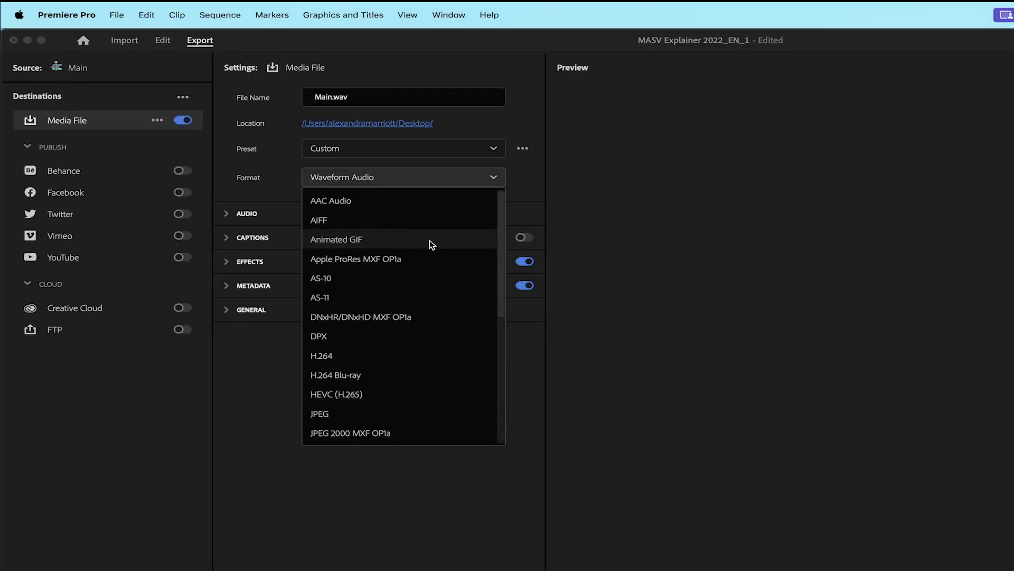
scroll(429, 399, "down", 5)
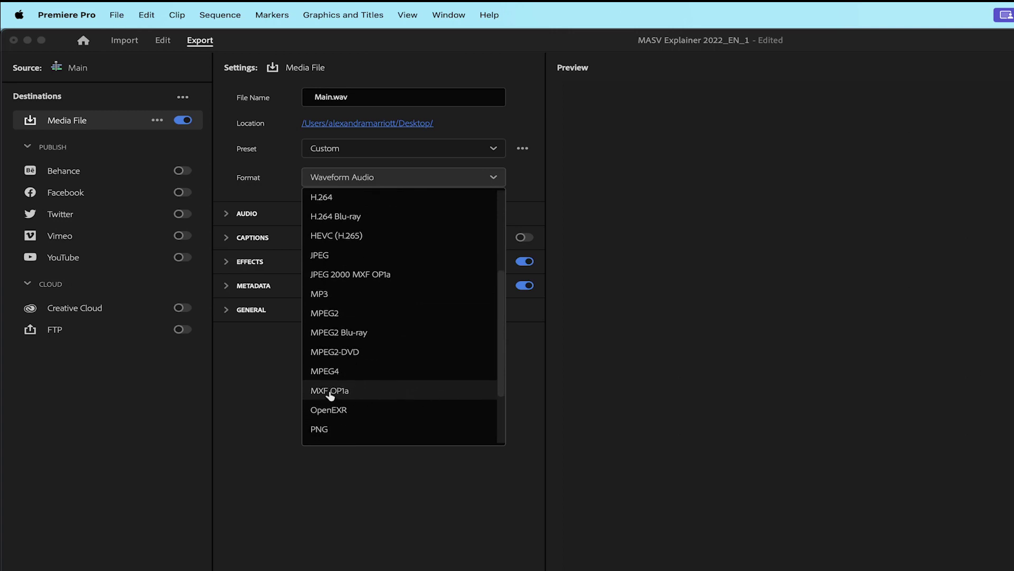
left_click(384, 394)
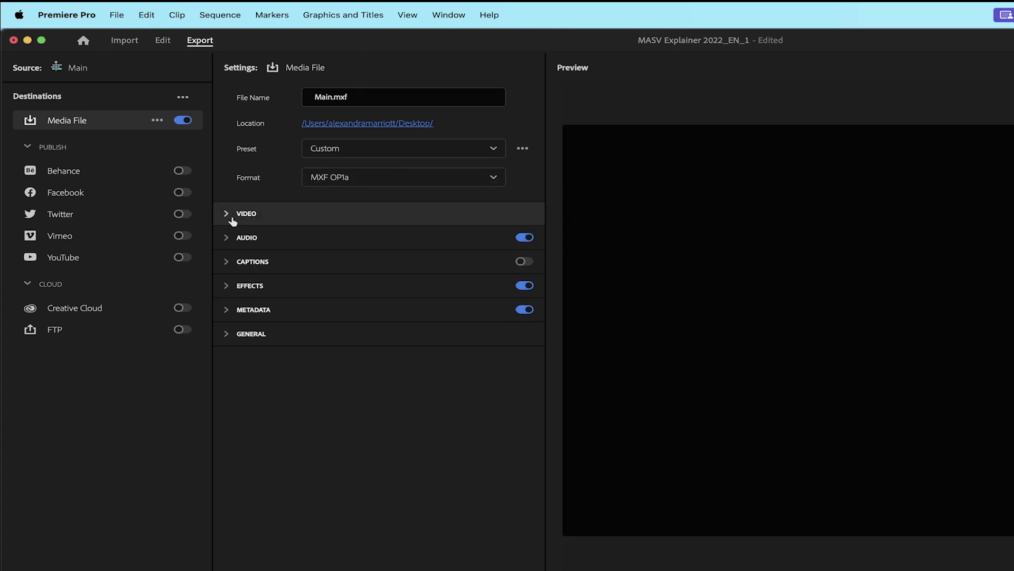
- Set the export video codec to XDCAMHD 50 NTSC (4:2:2)
left_click(228, 215)
left_click(429, 262)
scroll(455, 296, "down", 10)
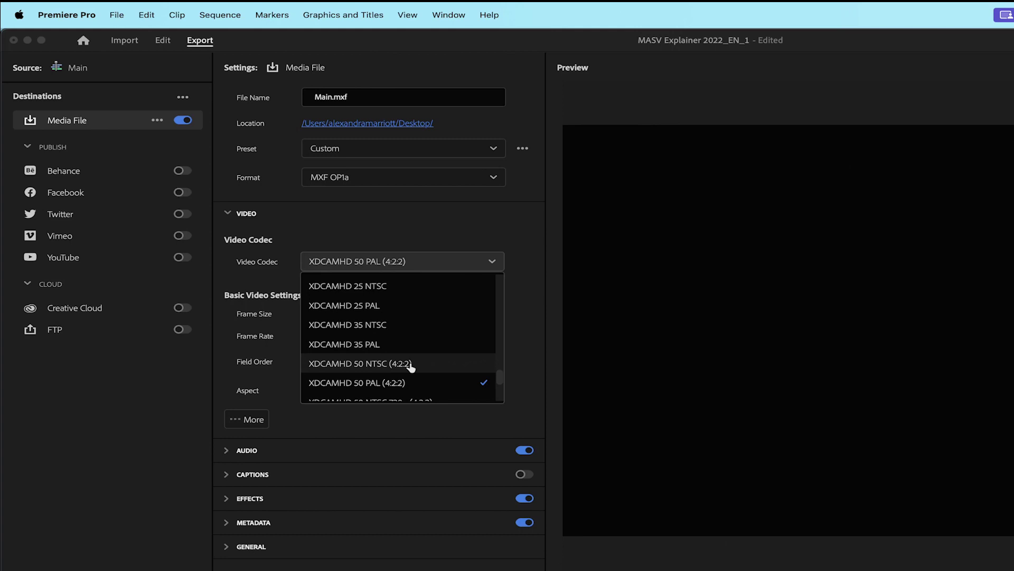
mouse_move(504, 372)
left_mouse_down()
mouse_move(498, 398)
mouse_move(500, 387)
left_mouse_up()
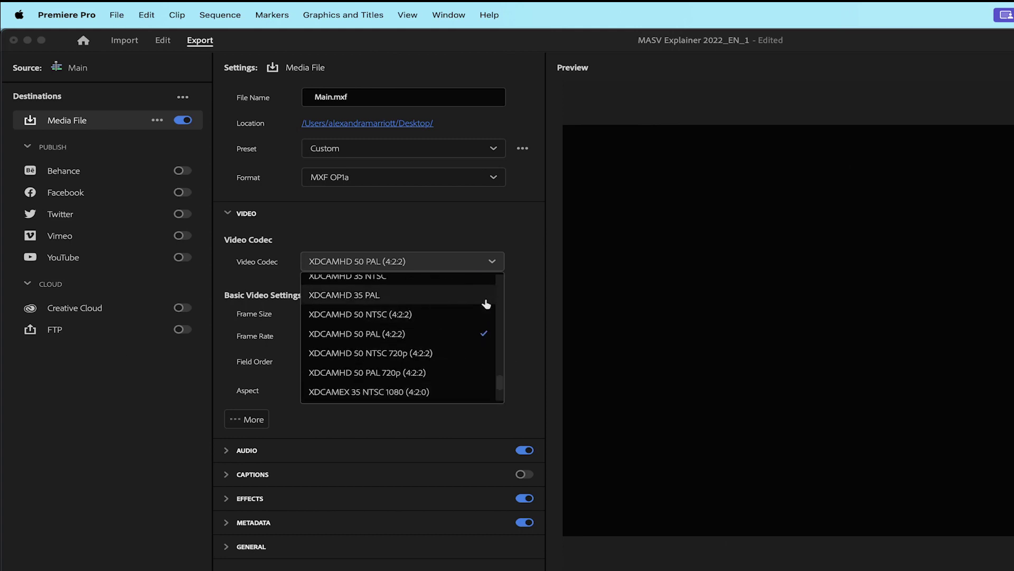
left_click(448, 314)
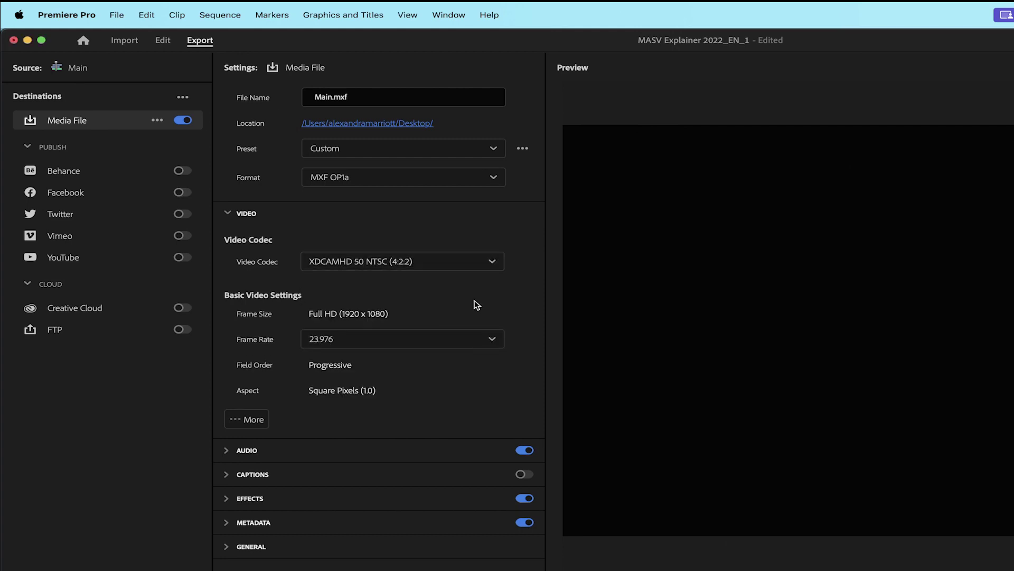
- Set the export frame rate to 29.97 and the field order to Upper First
left_click(489, 339)
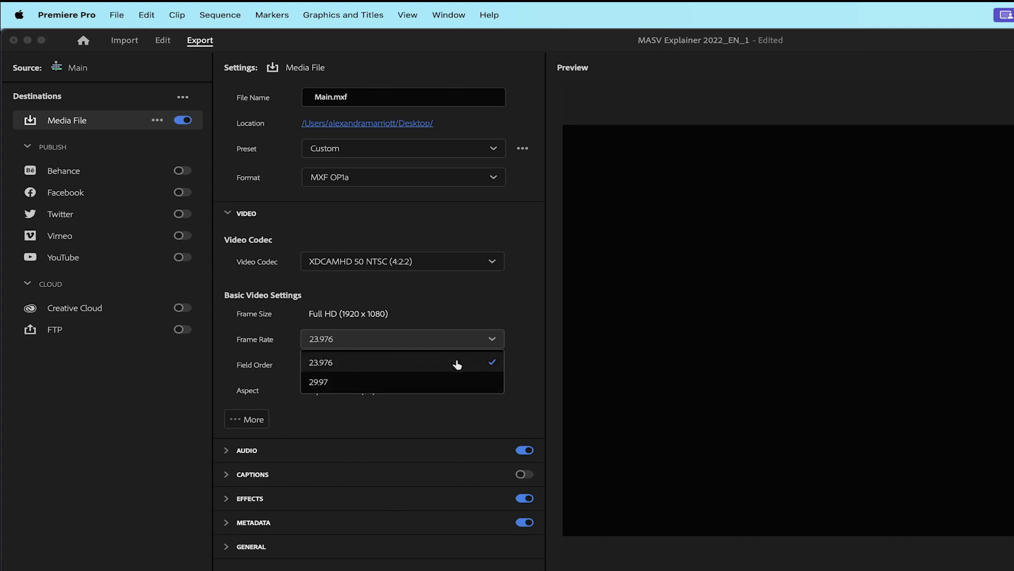
key("Escape")
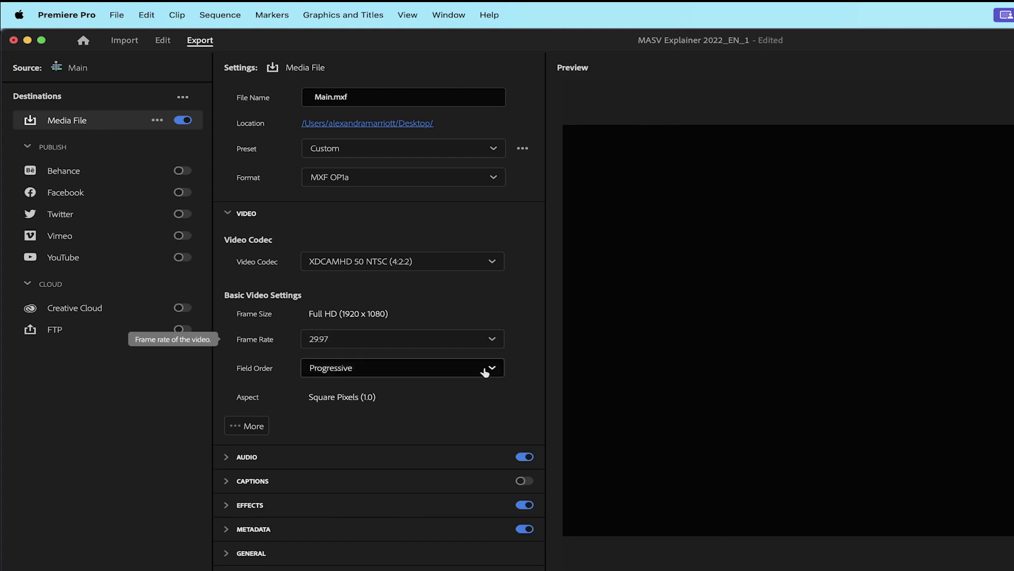
left_click(471, 375)
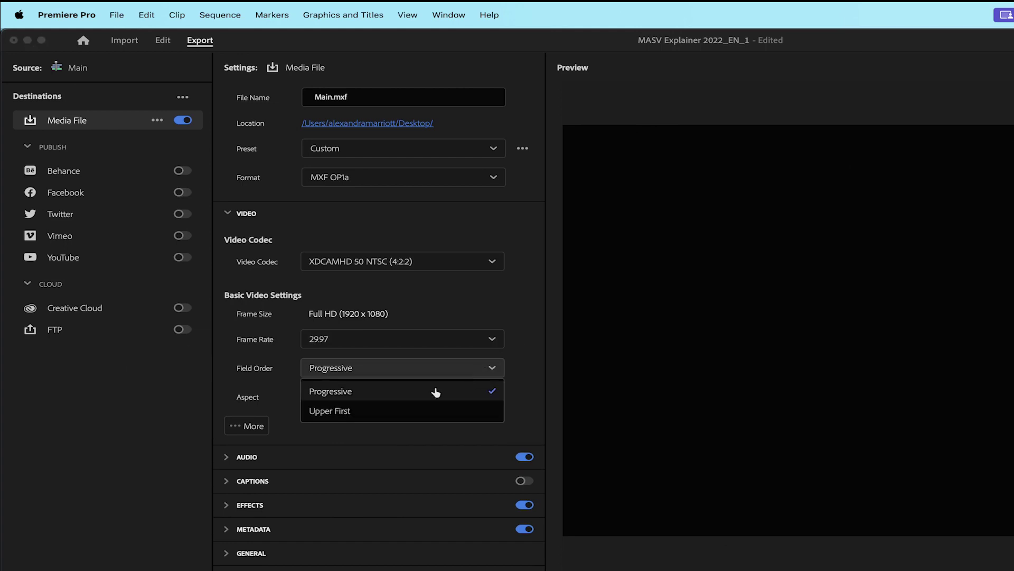
left_click(362, 412)
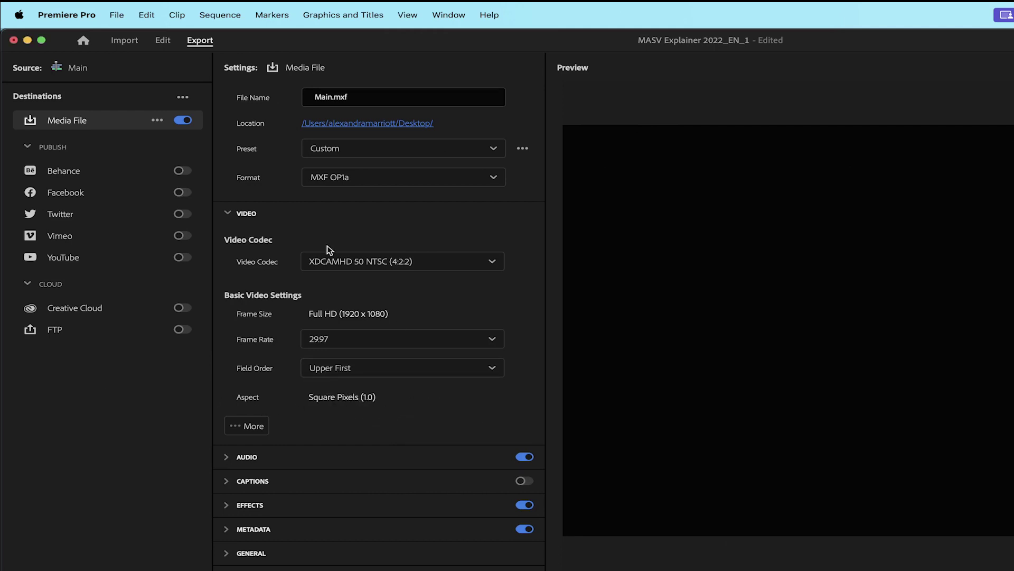
left_click(228, 213)
- Check the export audio settings and choose a 24 bit sample size
left_click(233, 238)
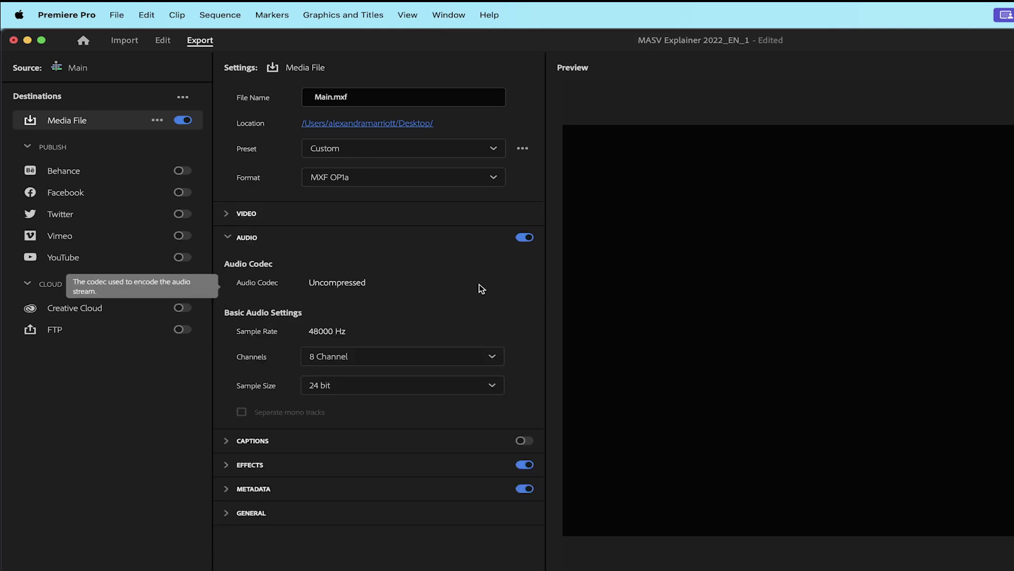
left_click(378, 386)
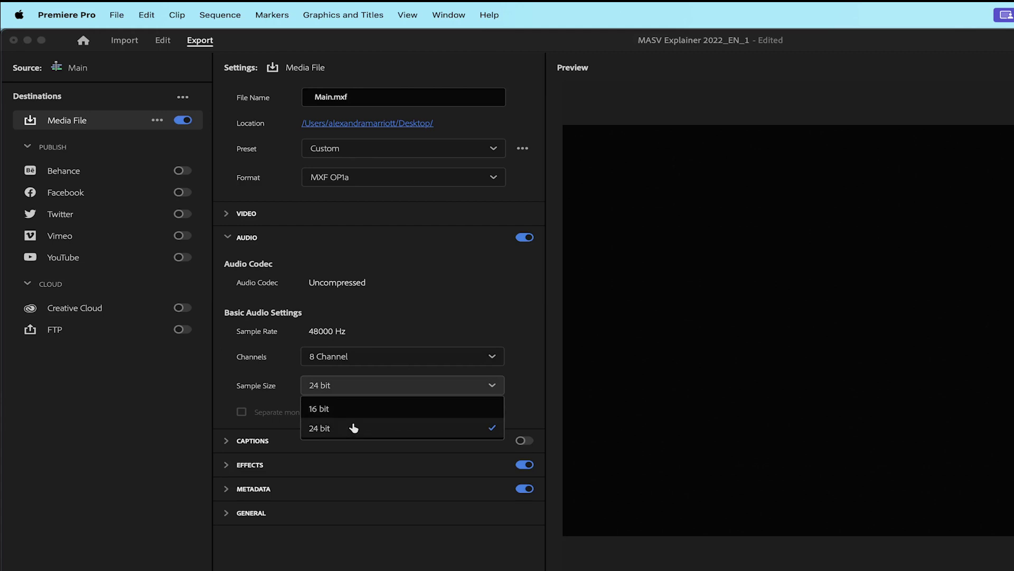
left_click(353, 427)
left_click(227, 237)
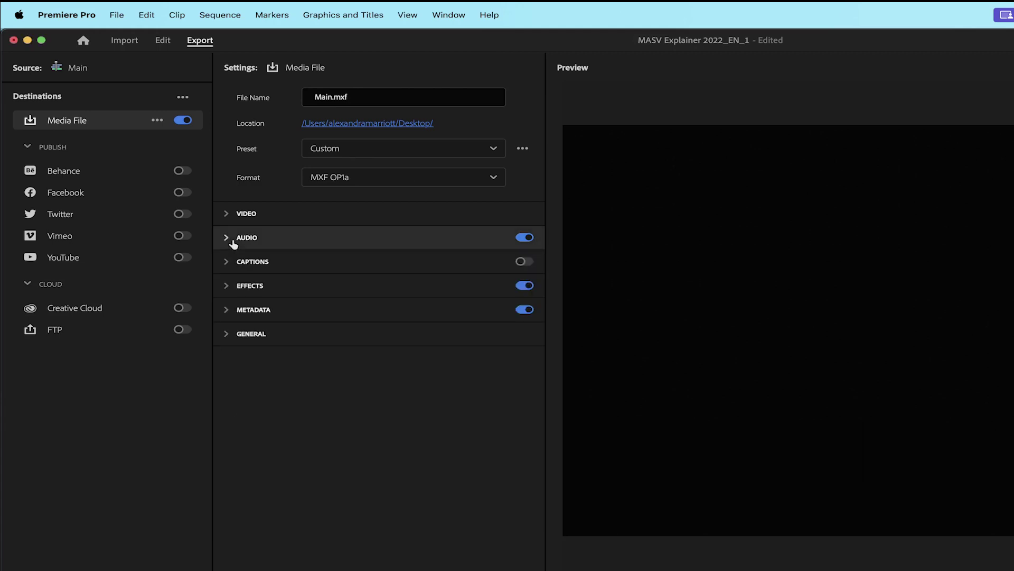
- Enable captions for the export and set them to Embed in Output File
left_click(228, 262)
left_click(522, 261)
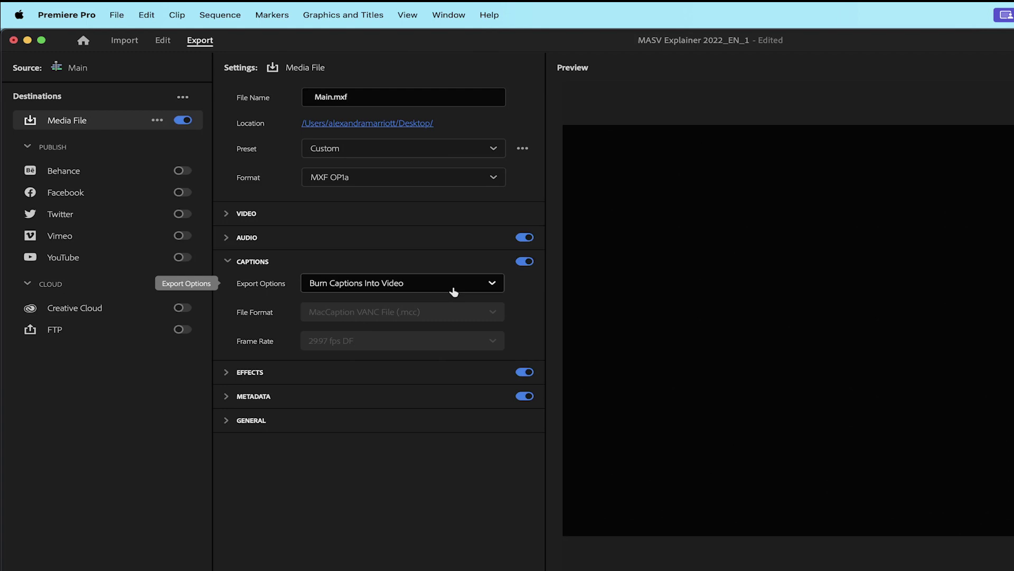
left_click(454, 292)
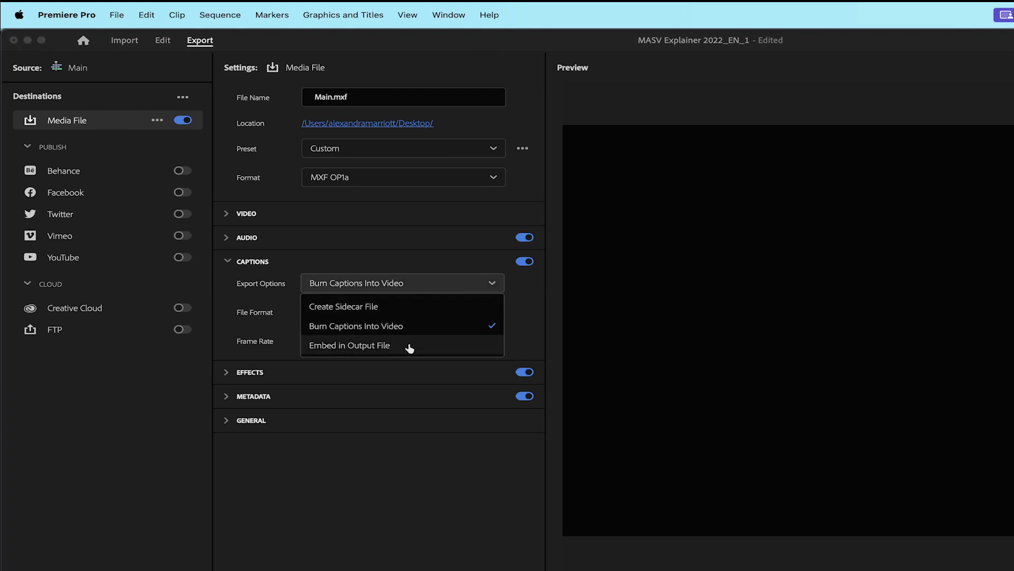
left_click(401, 347)
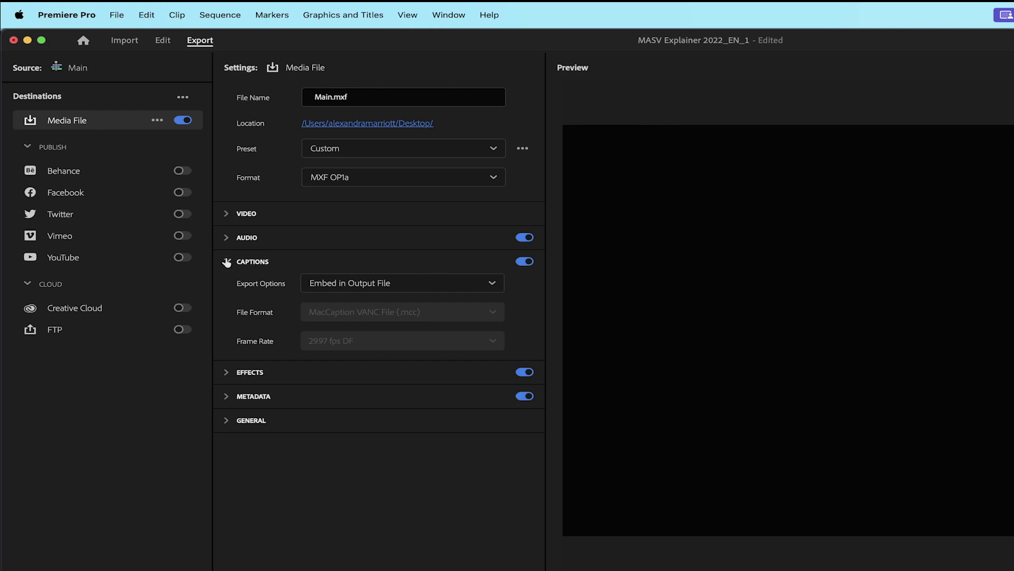
left_click(225, 263)
- Switch the export format to Apple ProRes MXF OP1a and set the video codec to Apple ProRes 4444
left_click(412, 178)
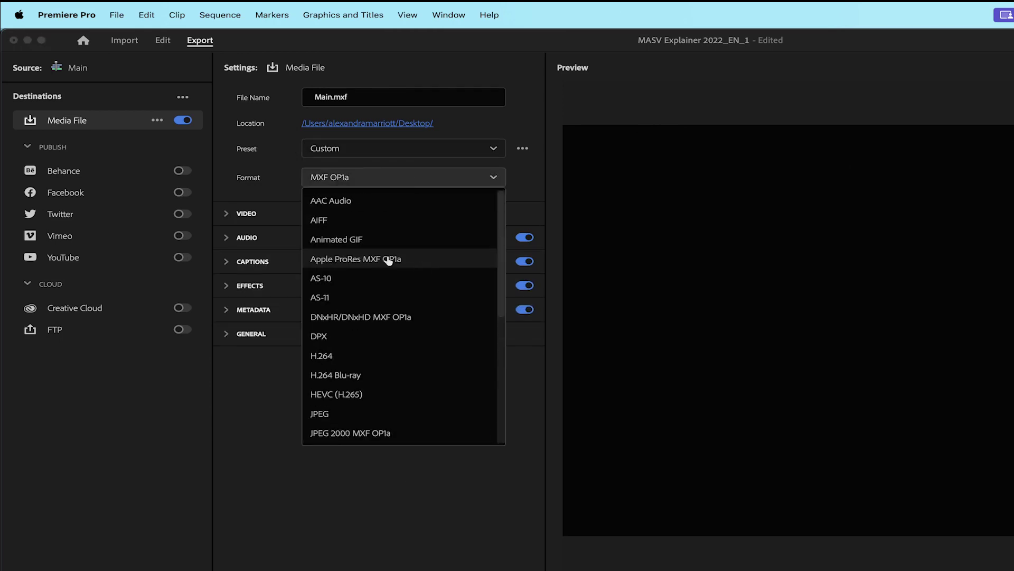
left_click(417, 258)
left_click(409, 264)
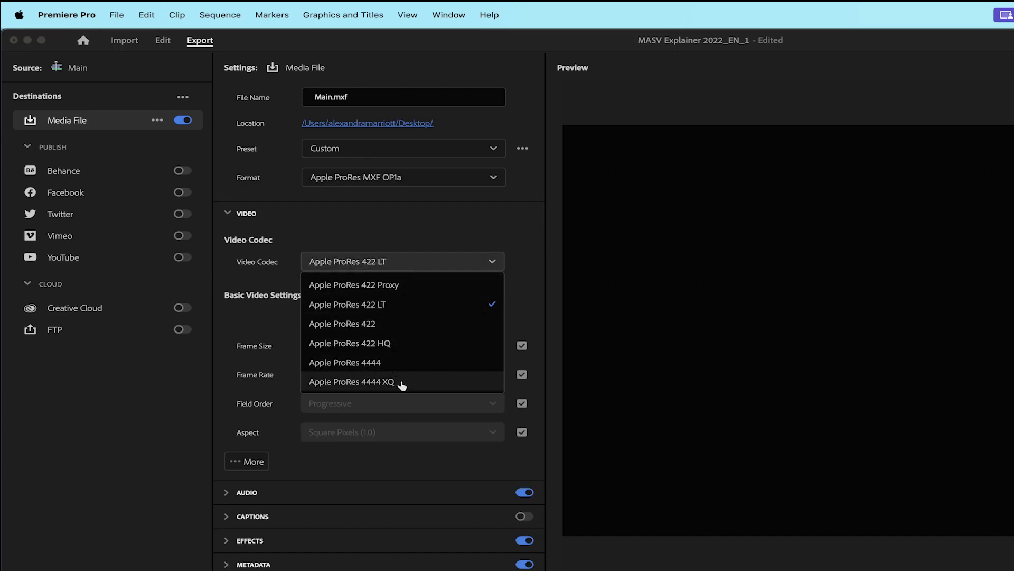
left_click(423, 343)
left_click(426, 264)
left_click(417, 363)
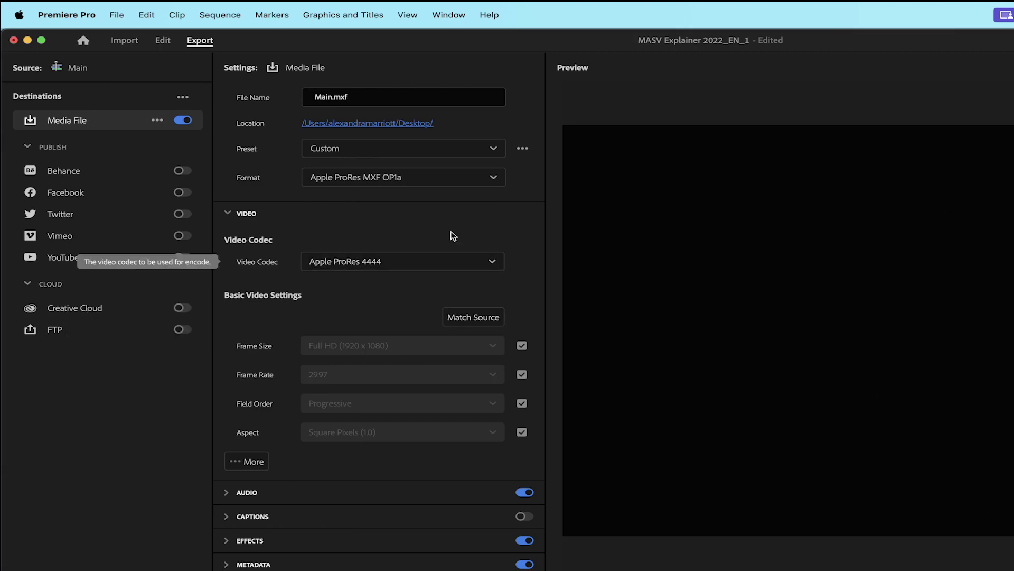
- Try the DNxHR/DNxHD MXF OP1a format, browse its resolution options and look through the other export formats
left_click(434, 184)
left_click(399, 315)
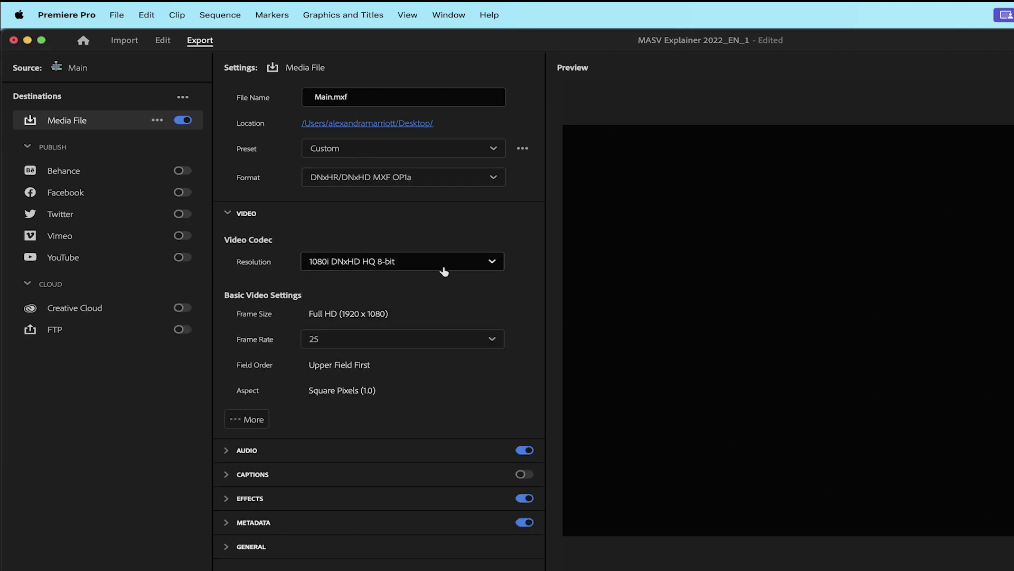
left_click(444, 271)
scroll(451, 362, "down", 3)
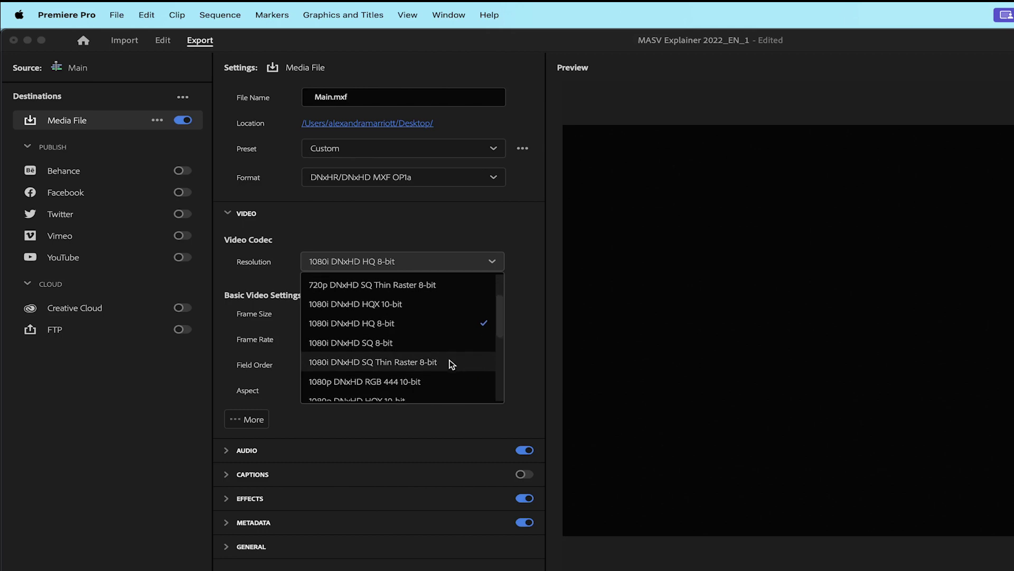
scroll(433, 344, "down", 2)
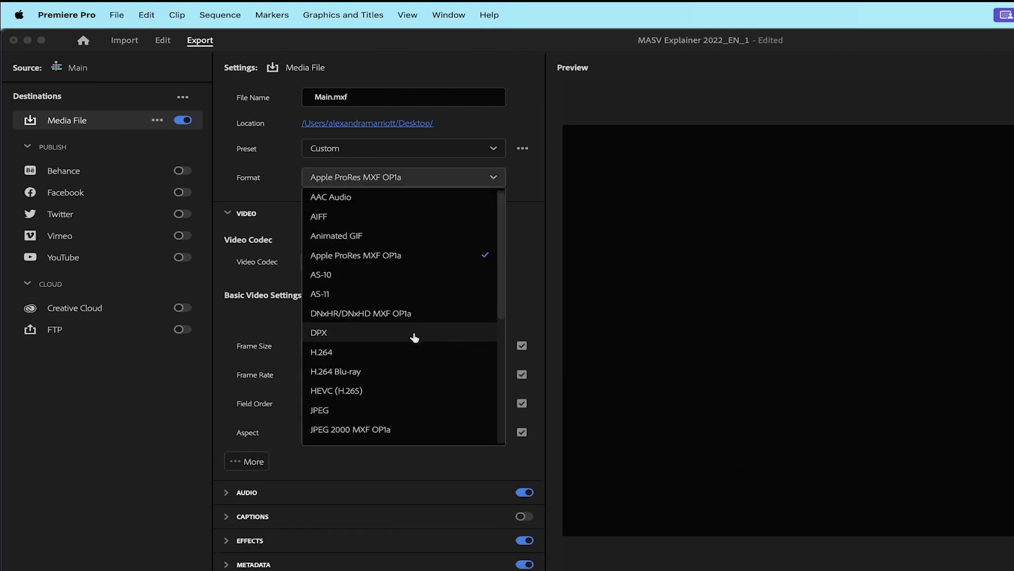
scroll(415, 337, "down", 6)
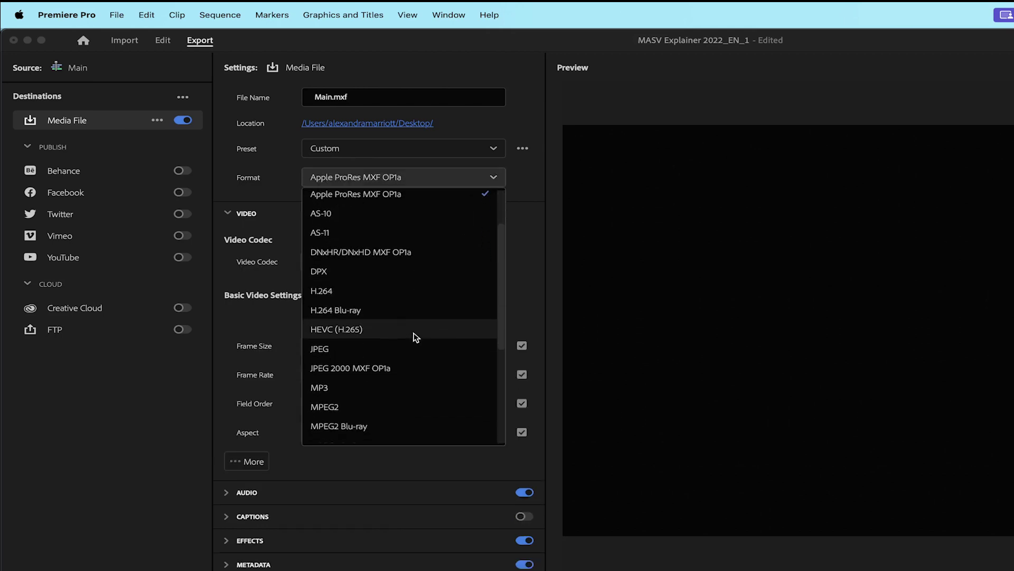
key("Escape")
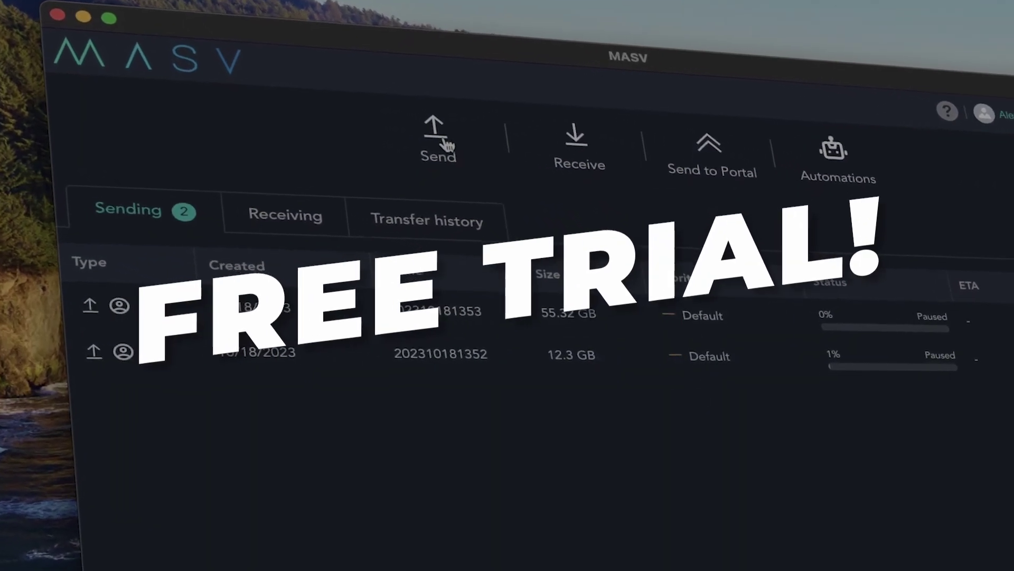
- Switch to MASV, start a new send and add all files from the Footage folder to the package
left_click(446, 145)
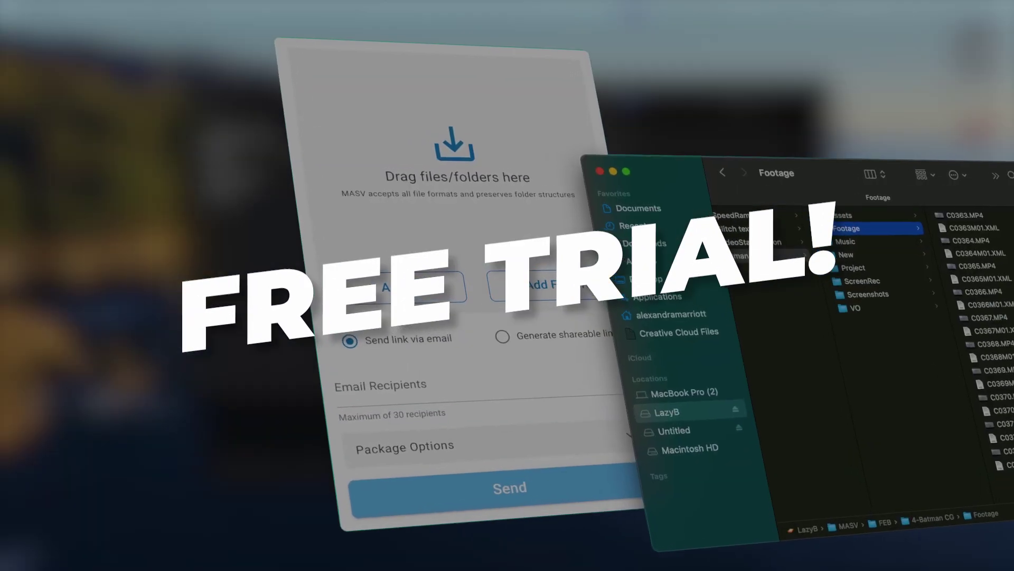
key("super+a")
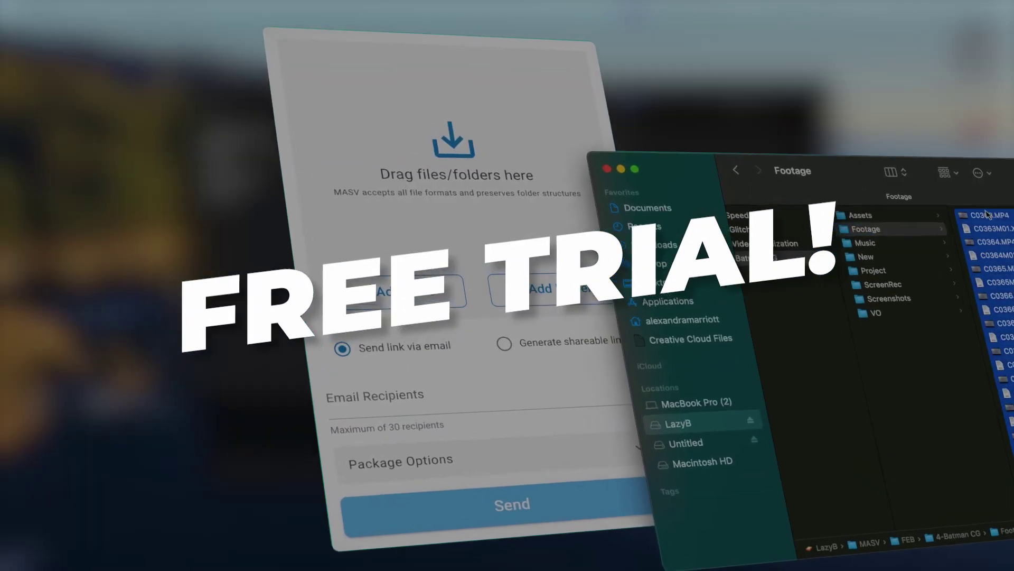
left_click_drag(964, 215, 449, 124)
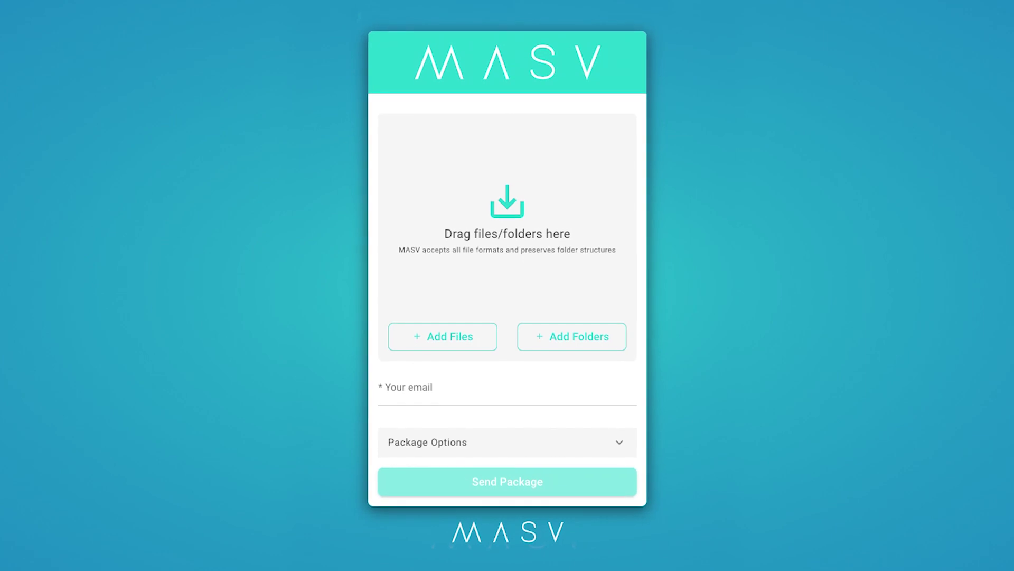